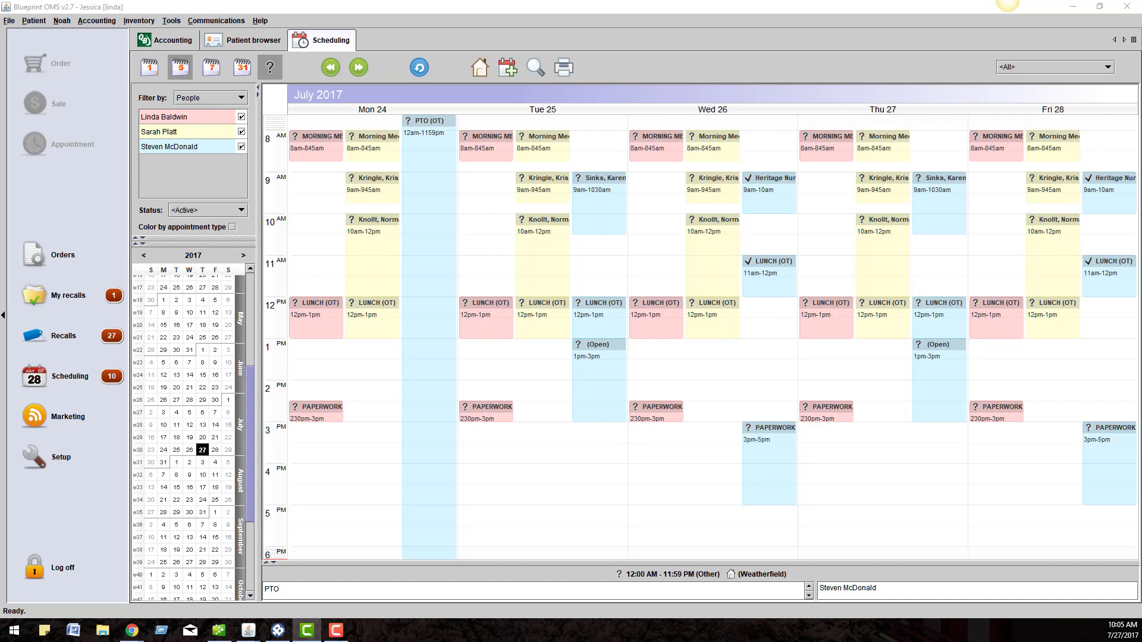
- Find the patient by surname in the Patient browser, open the record, and show the Insurers list
click(240, 41)
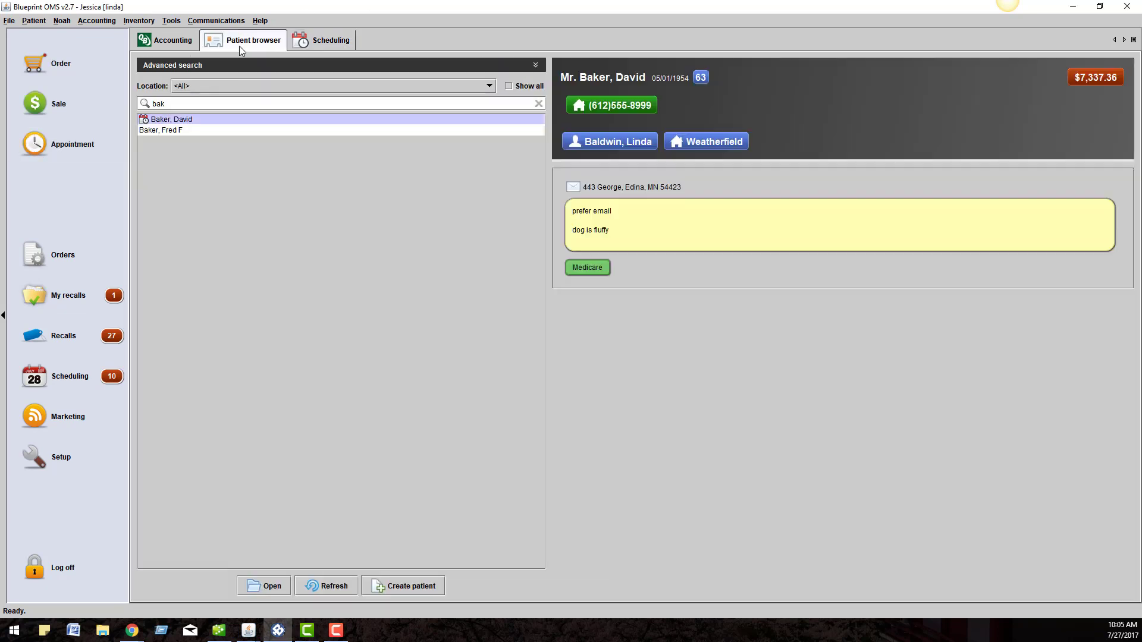
key(BackSpace)
text(banis)
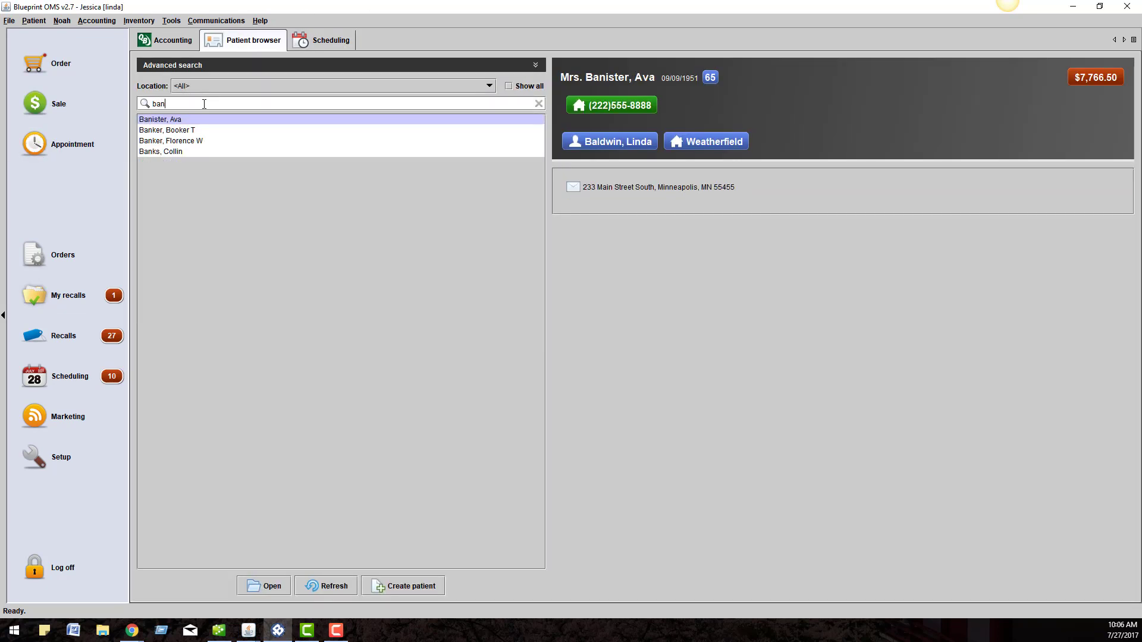
click(264, 586)
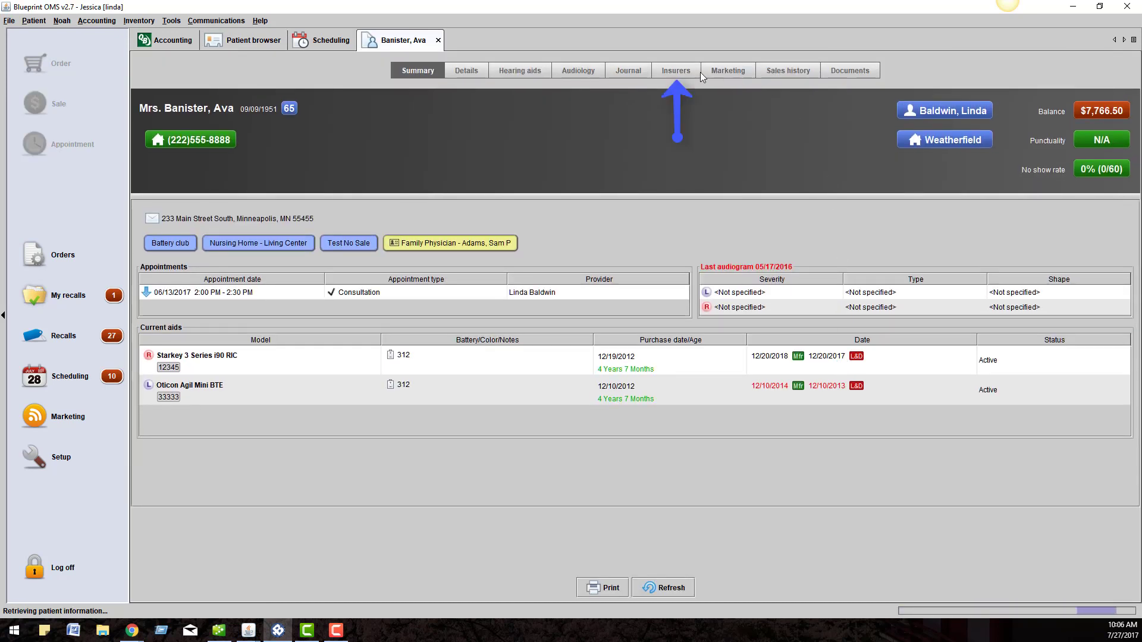
click(678, 69)
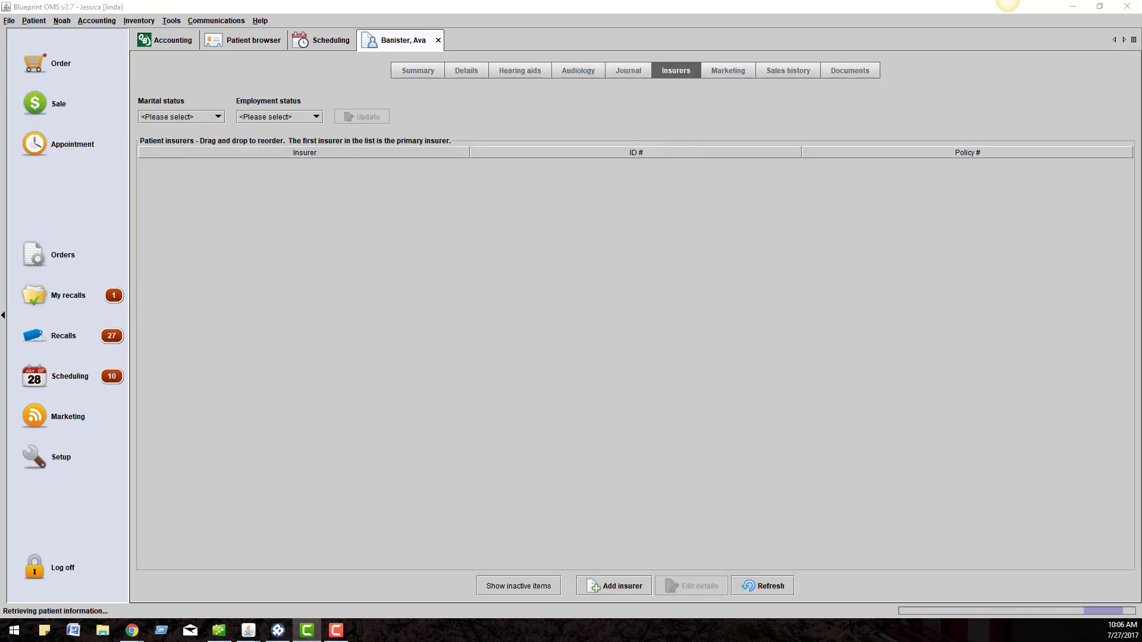
- Save Blue Cross Blue Shield as the patient's insurer with relationship Self and the member ID
click(606, 585)
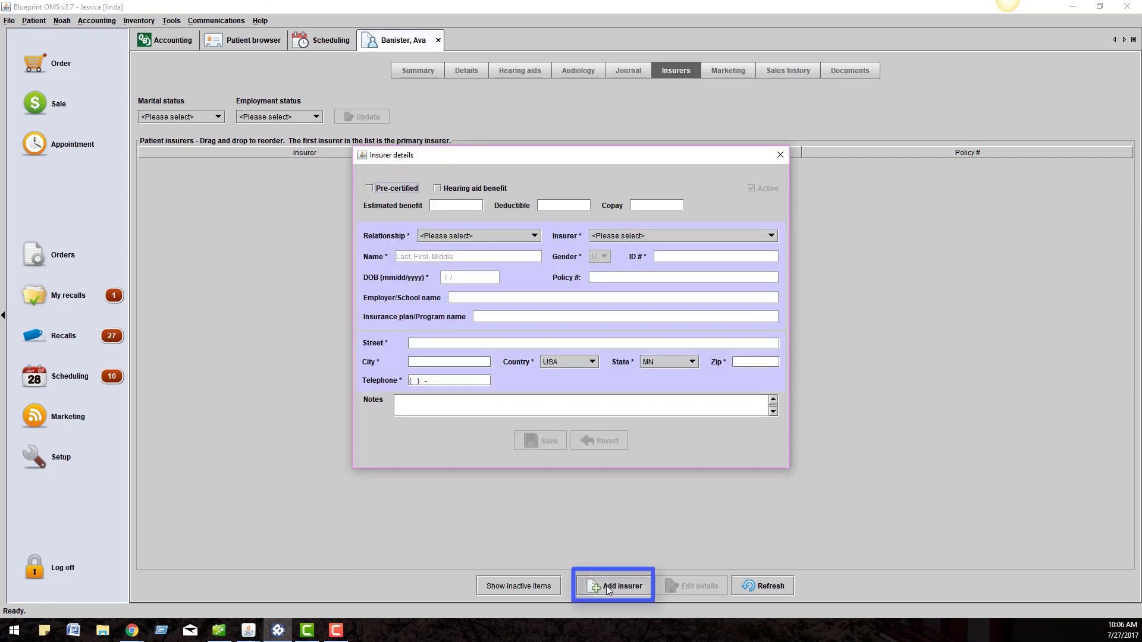
click(516, 235)
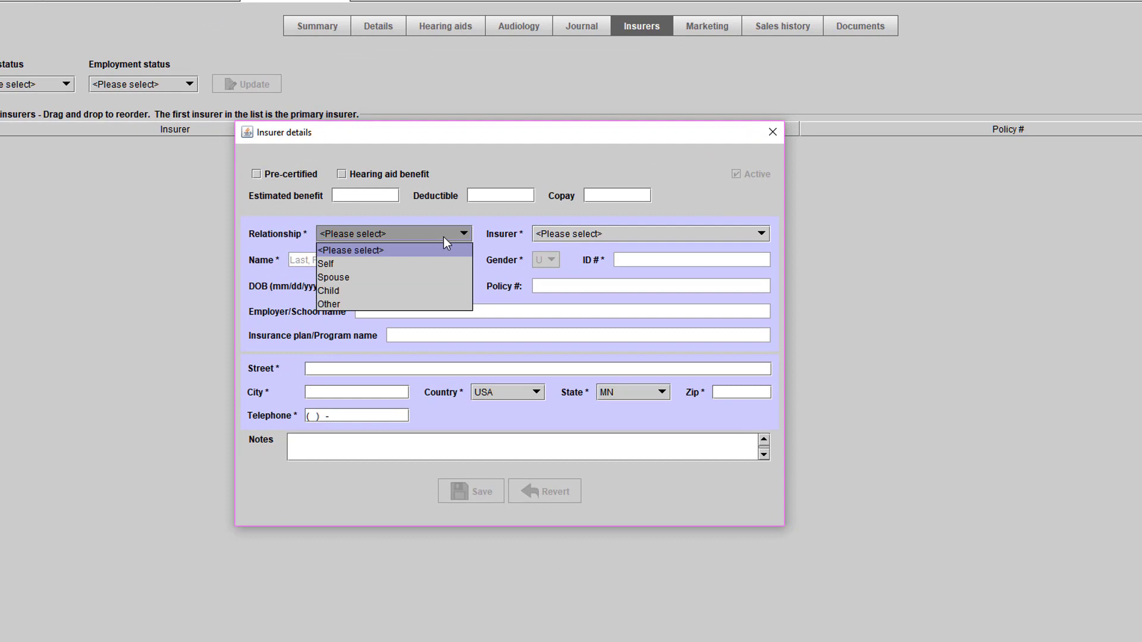
click(414, 263)
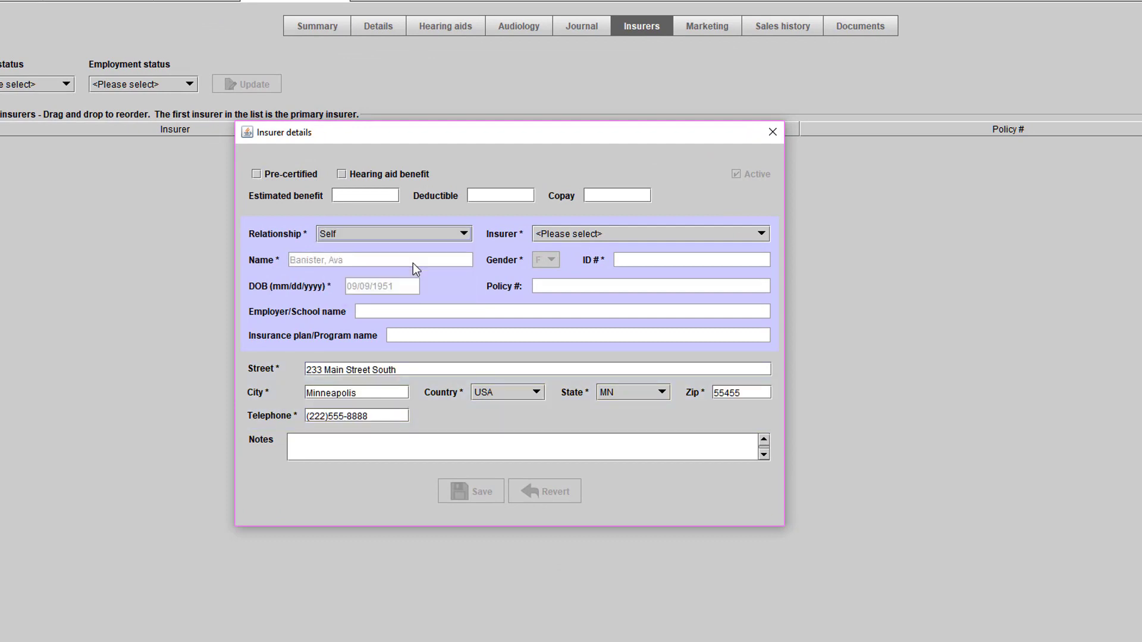
click(746, 240)
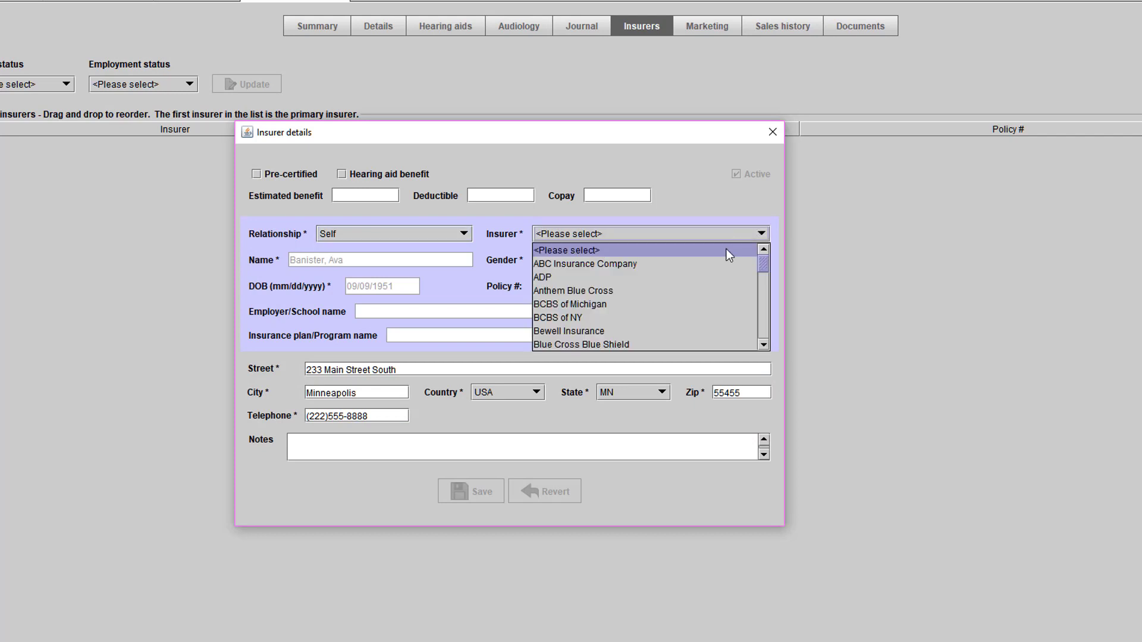
click(650, 344)
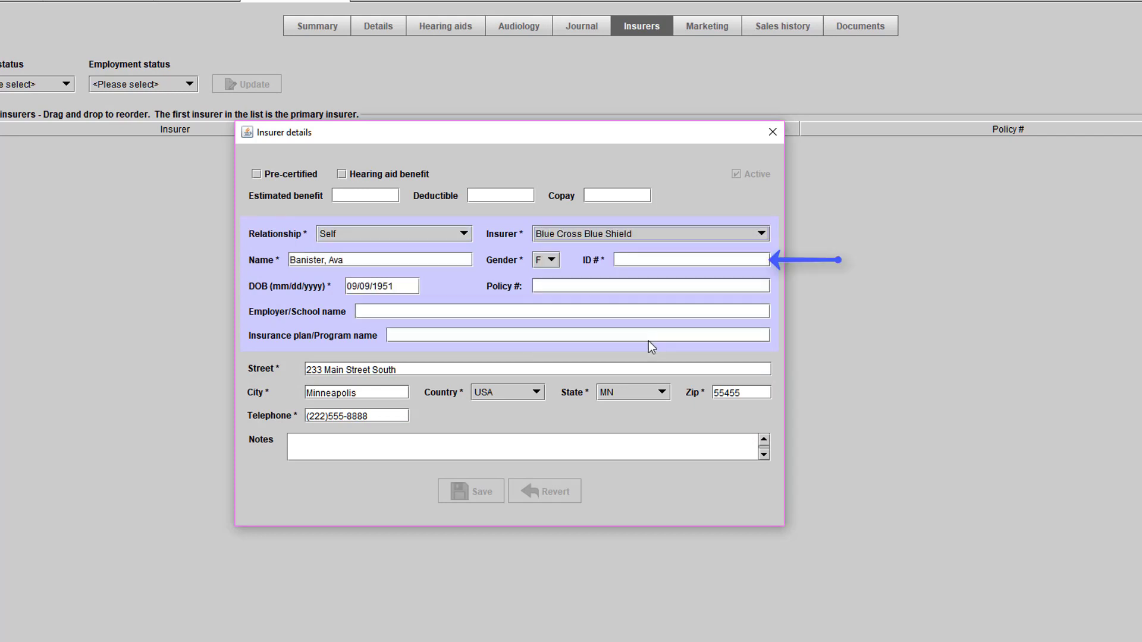
click(645, 260)
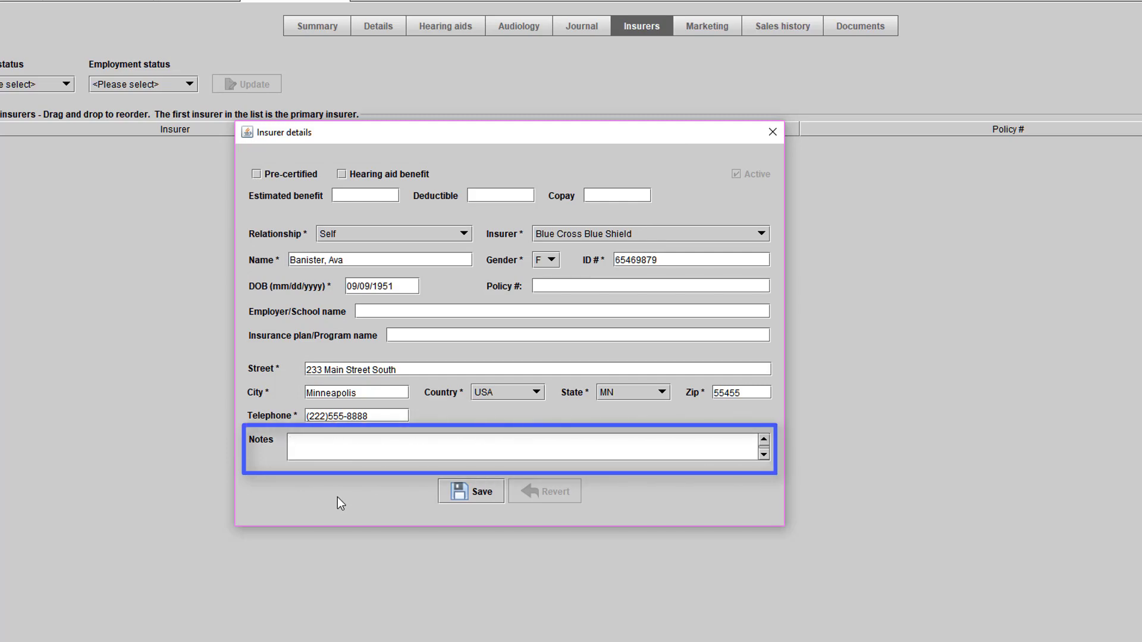
click(470, 492)
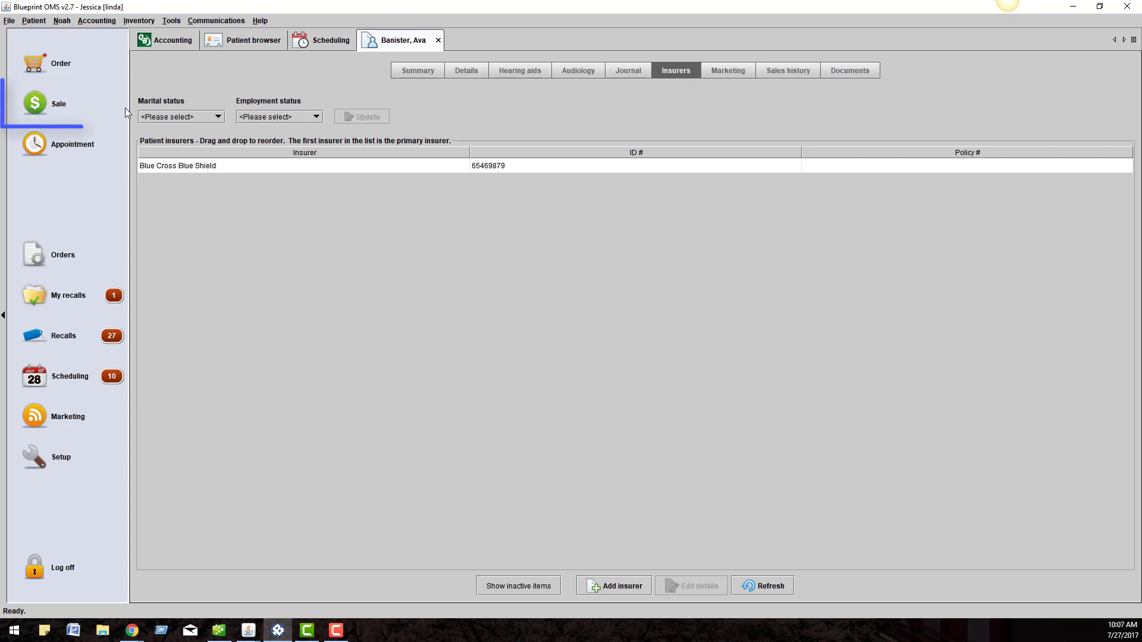
- Start a sale with the 92557 Basic Comprehensive service at $158.00 and move to cost allocation
click(32, 106)
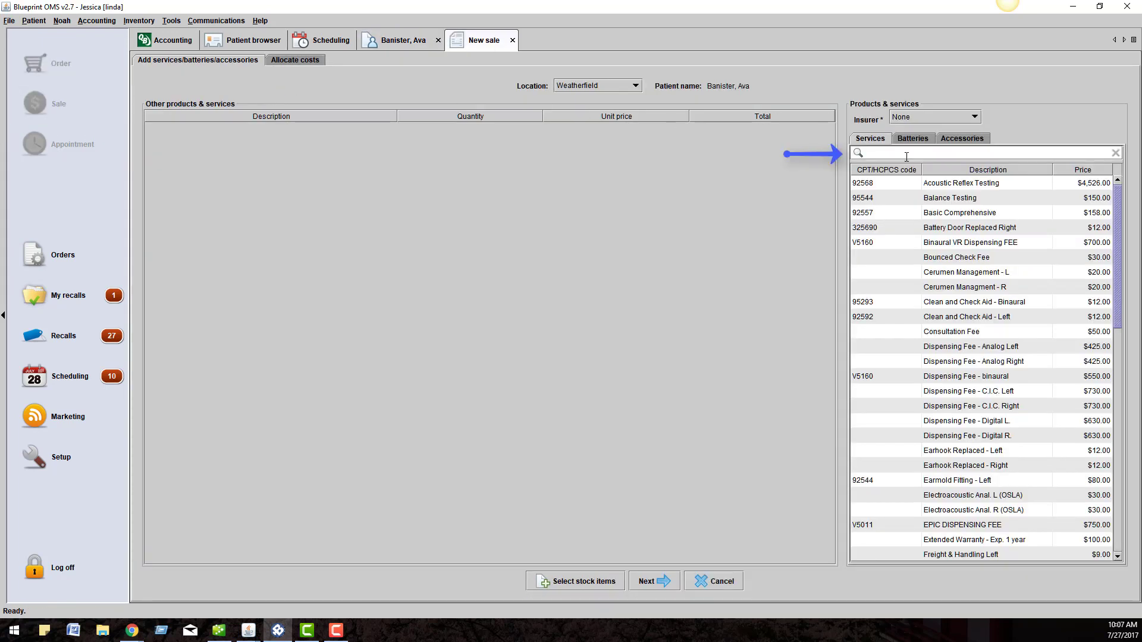
click(907, 154)
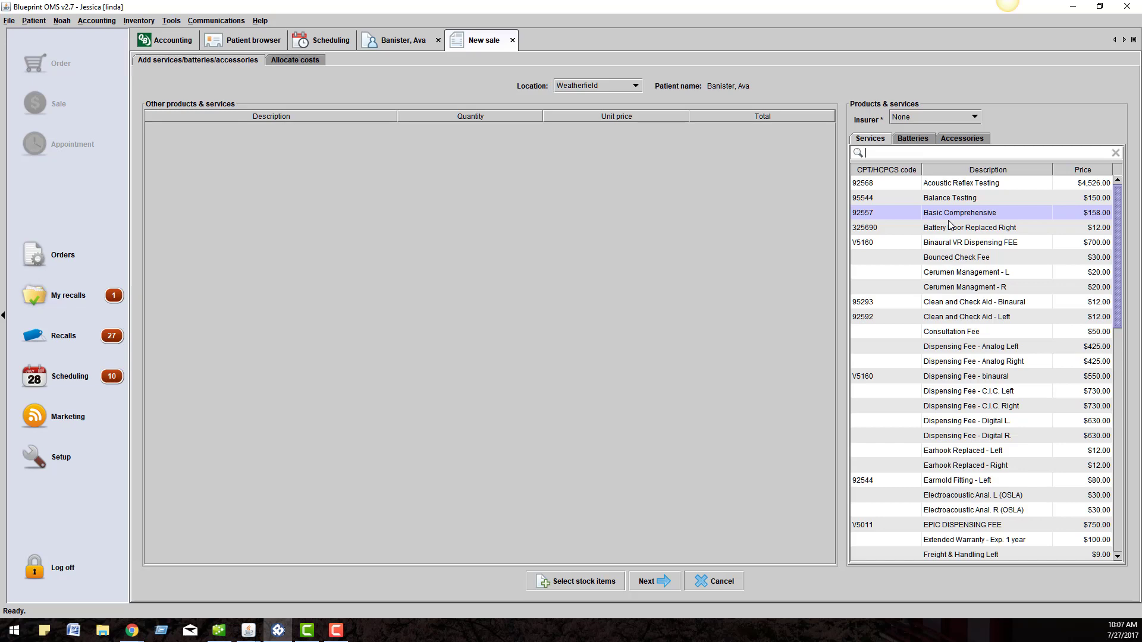
text(92557)
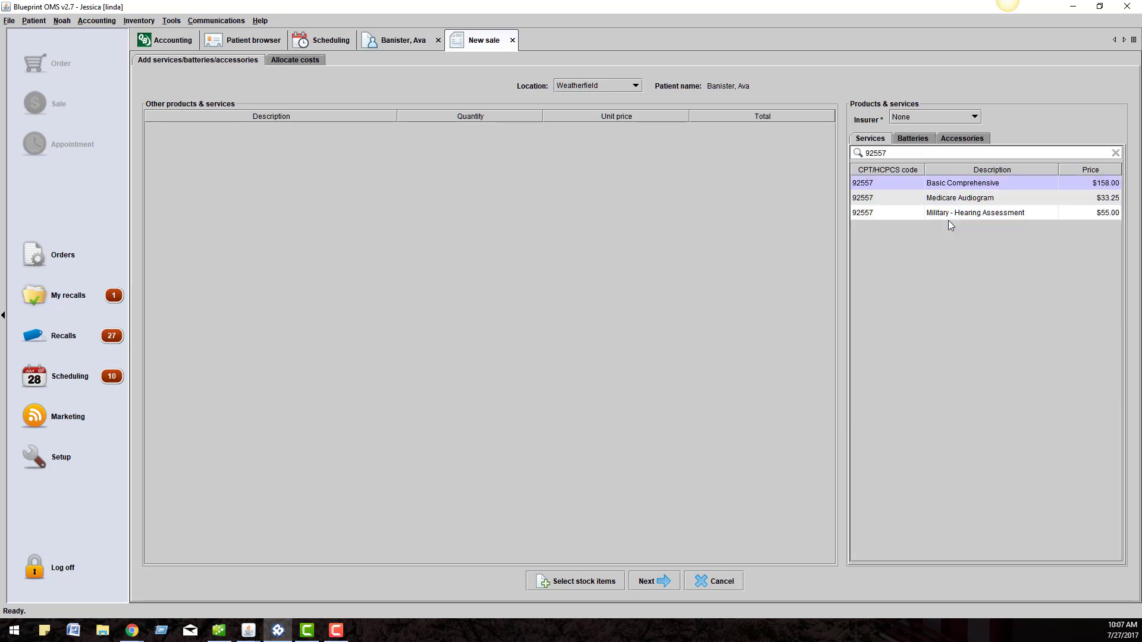
key(BackSpace)
key(BackSpace)
key(BackSpace)
key(BackSpace)
key(BackSpace)
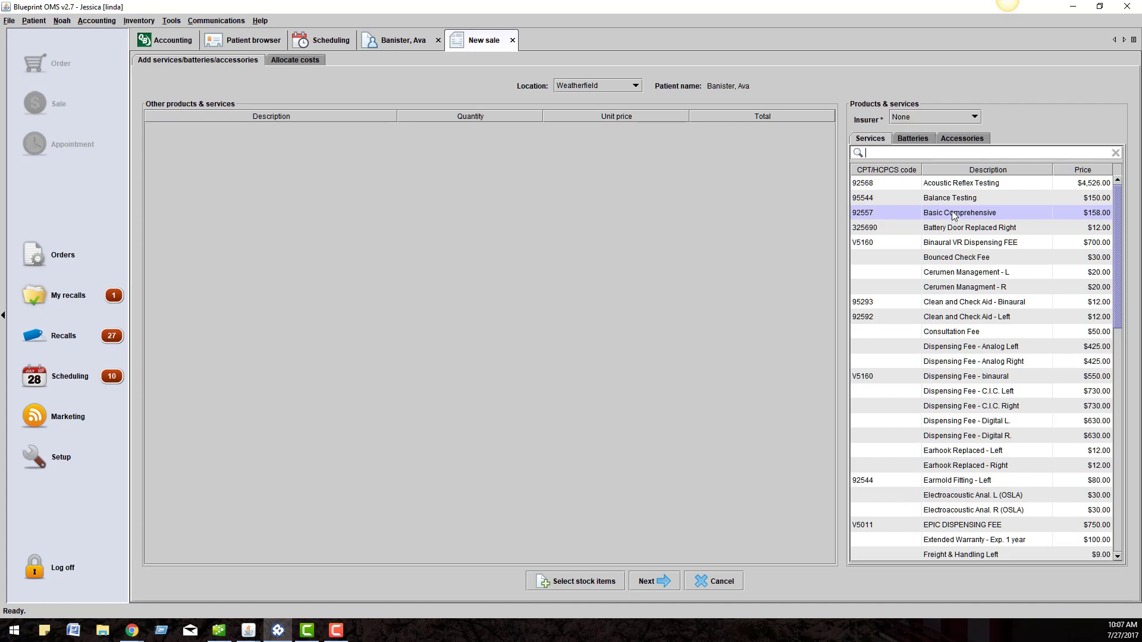
double_click(954, 215)
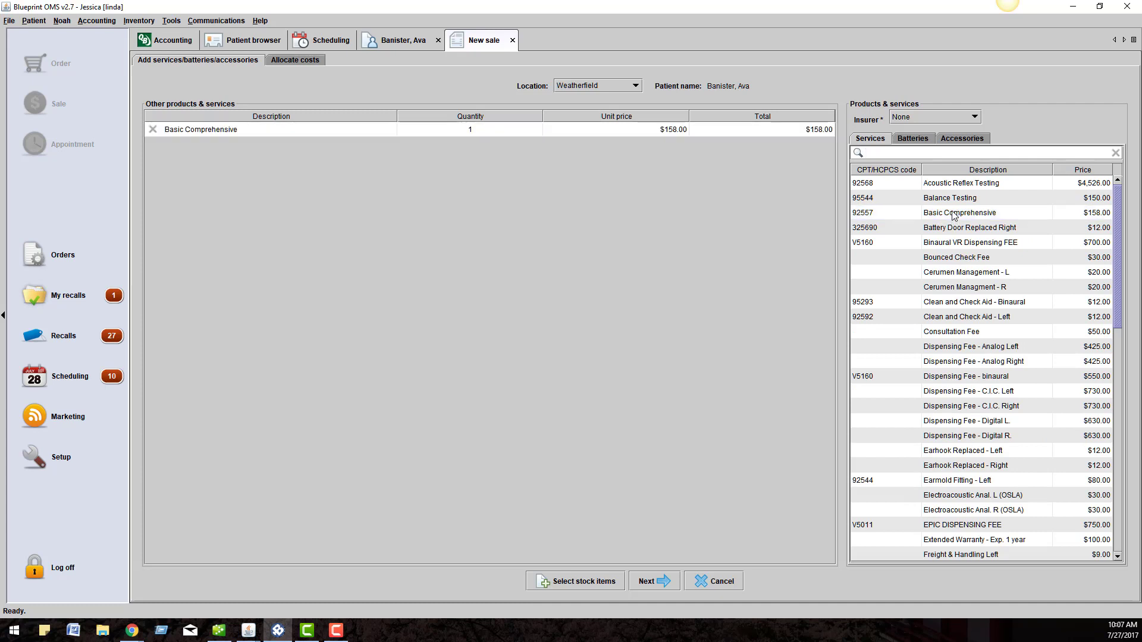
click(922, 141)
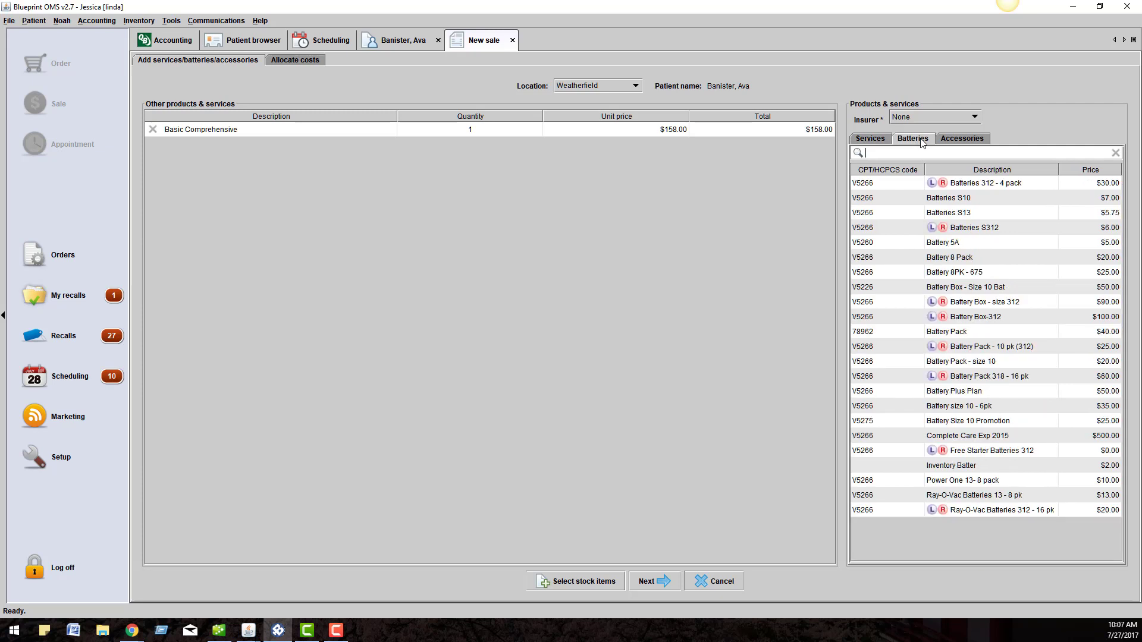
click(964, 140)
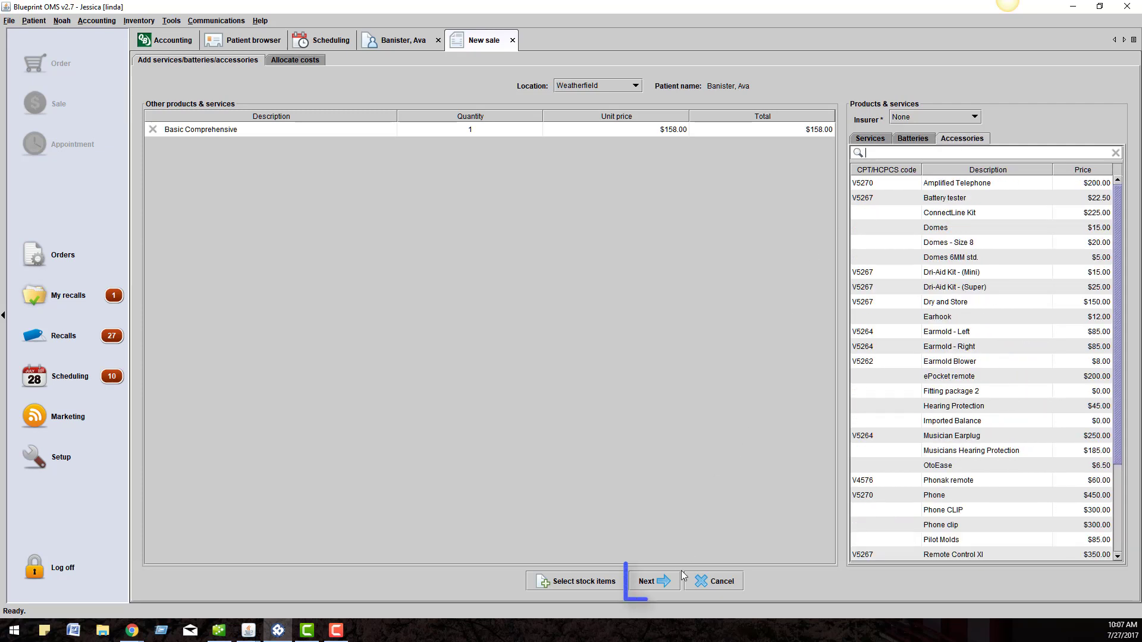
click(665, 582)
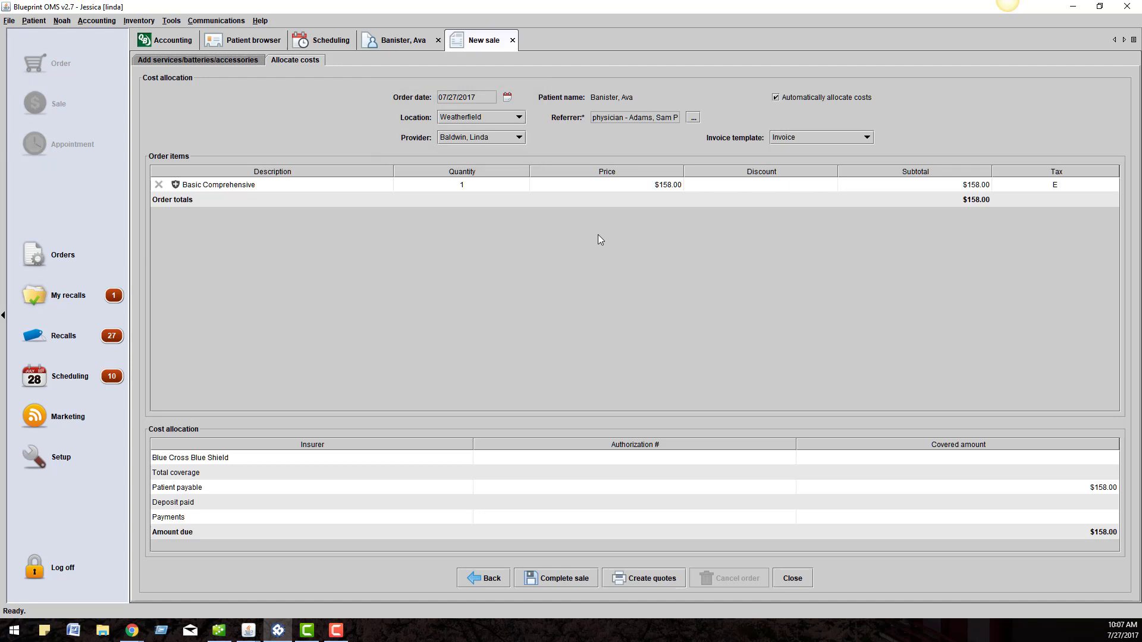
- Leave the Basic Comprehensive price at $158.00 and apply no discount
double_click(610, 185)
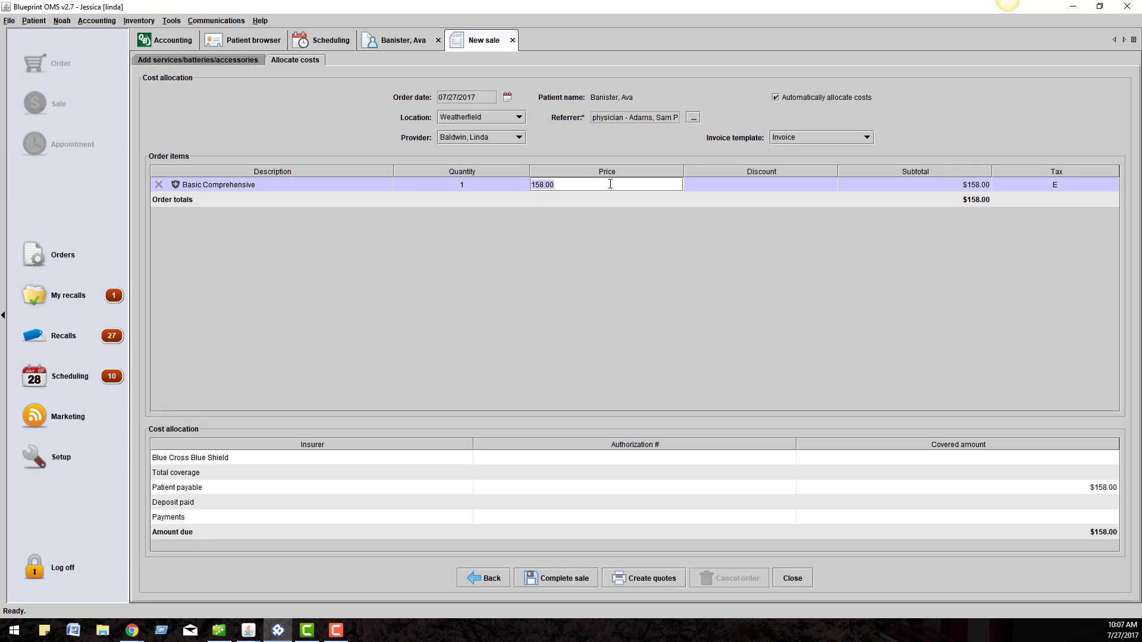
click(610, 260)
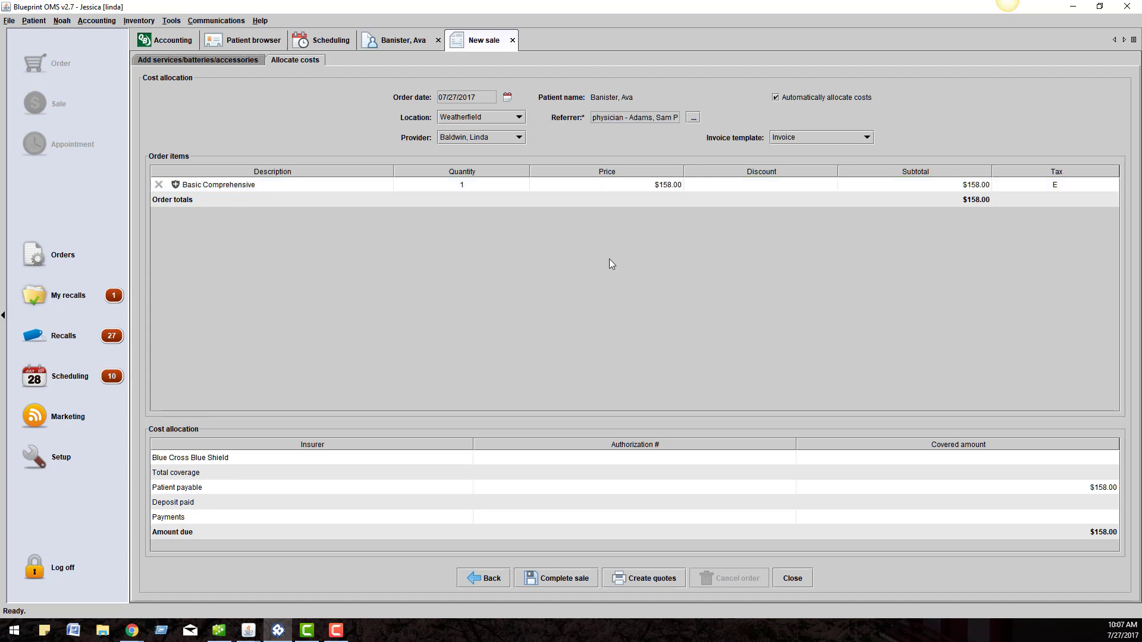
double_click(809, 187)
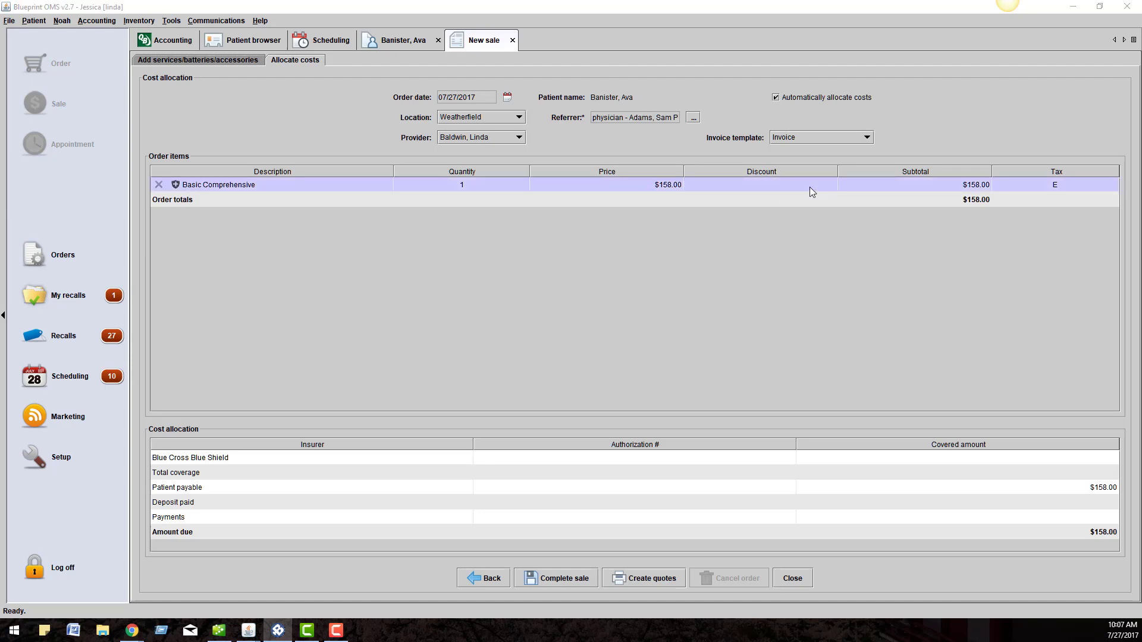
click(641, 294)
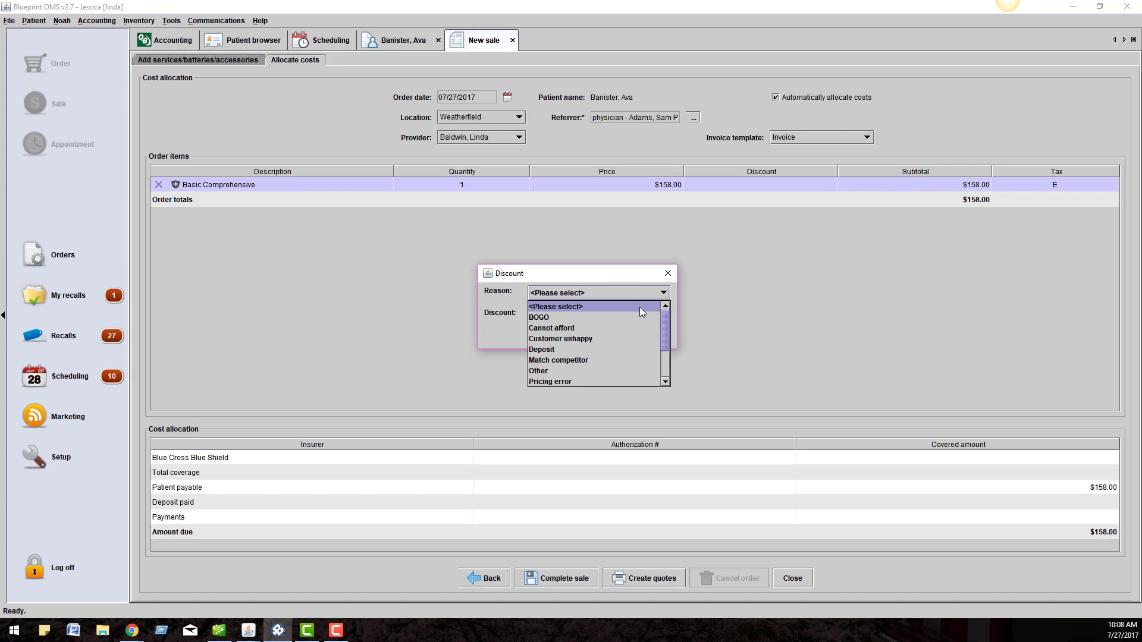
scroll(644, 334, down, 2)
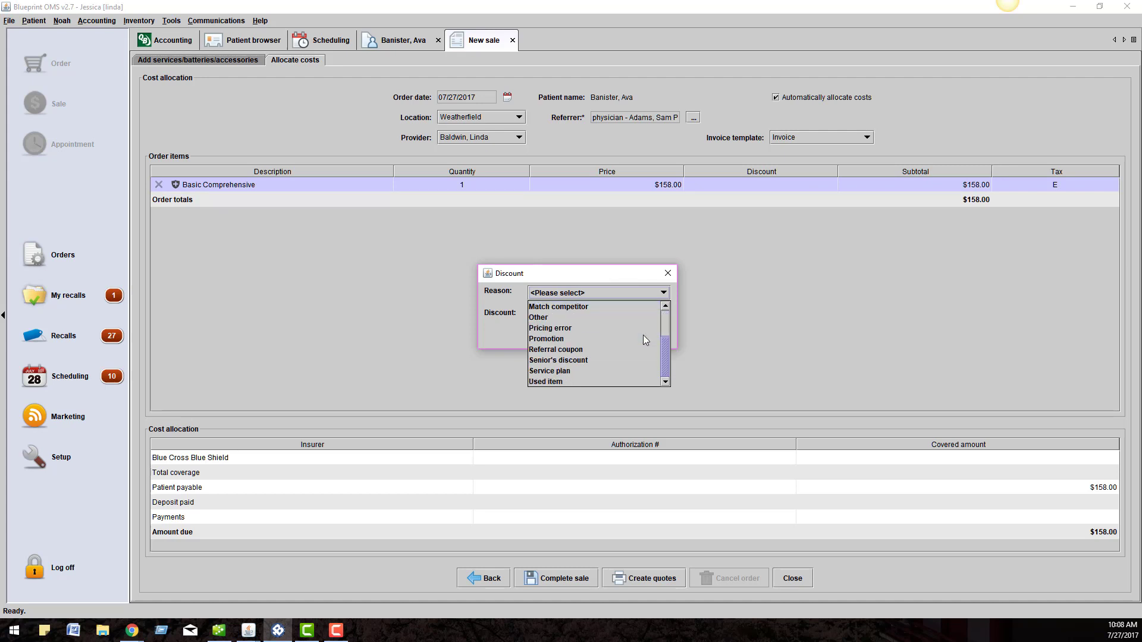
click(633, 276)
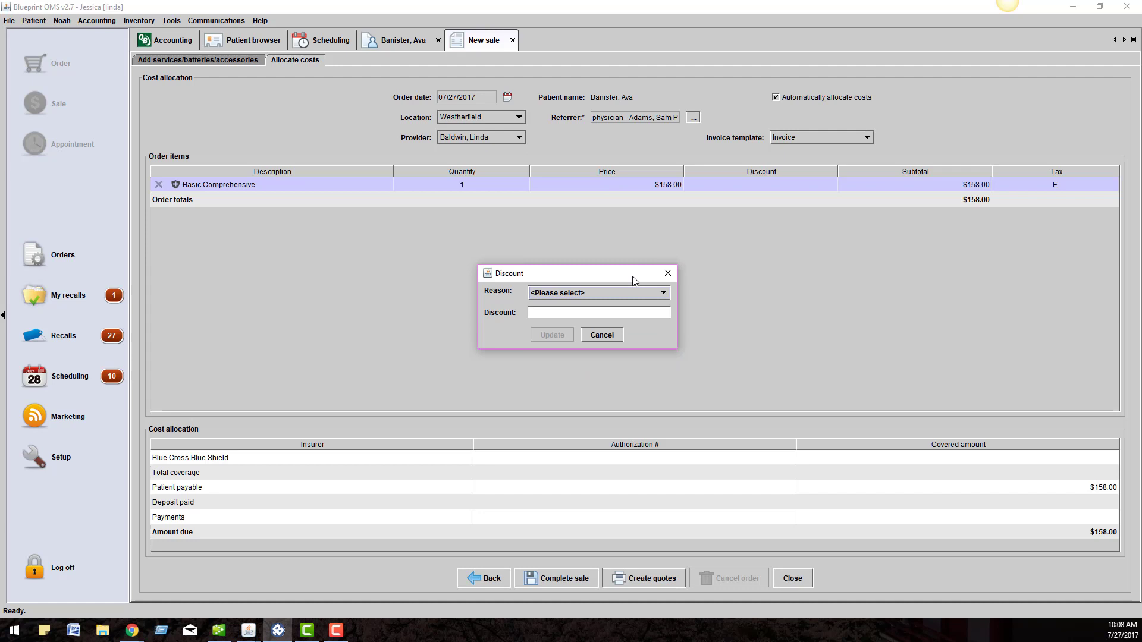
click(666, 275)
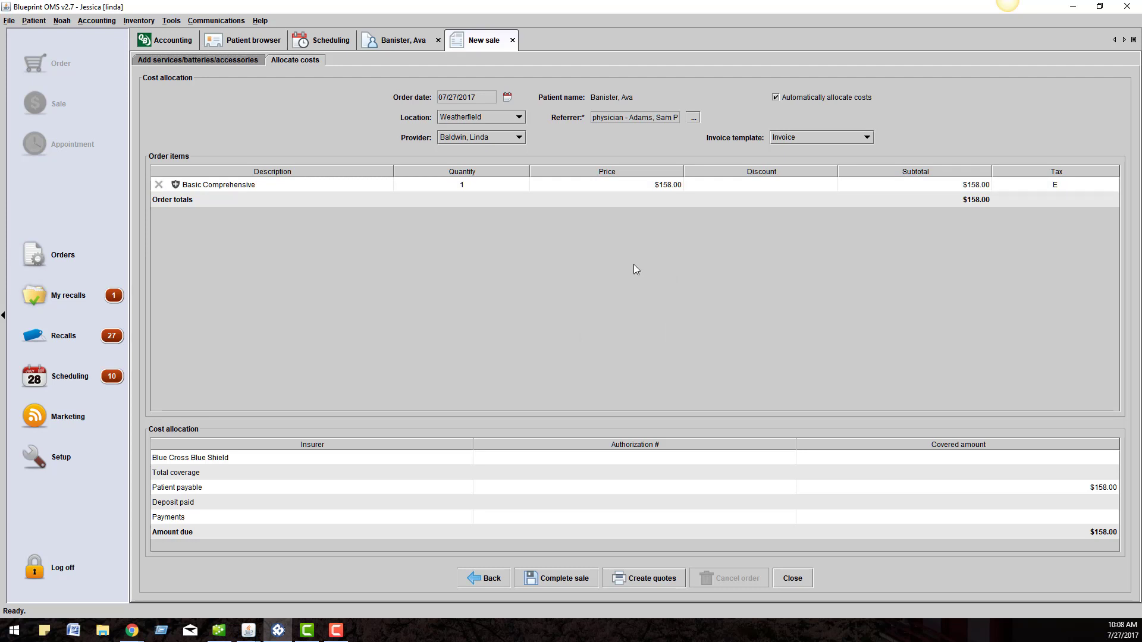
- Confirm the Basic Comprehensive quantity as 1
double_click(484, 185)
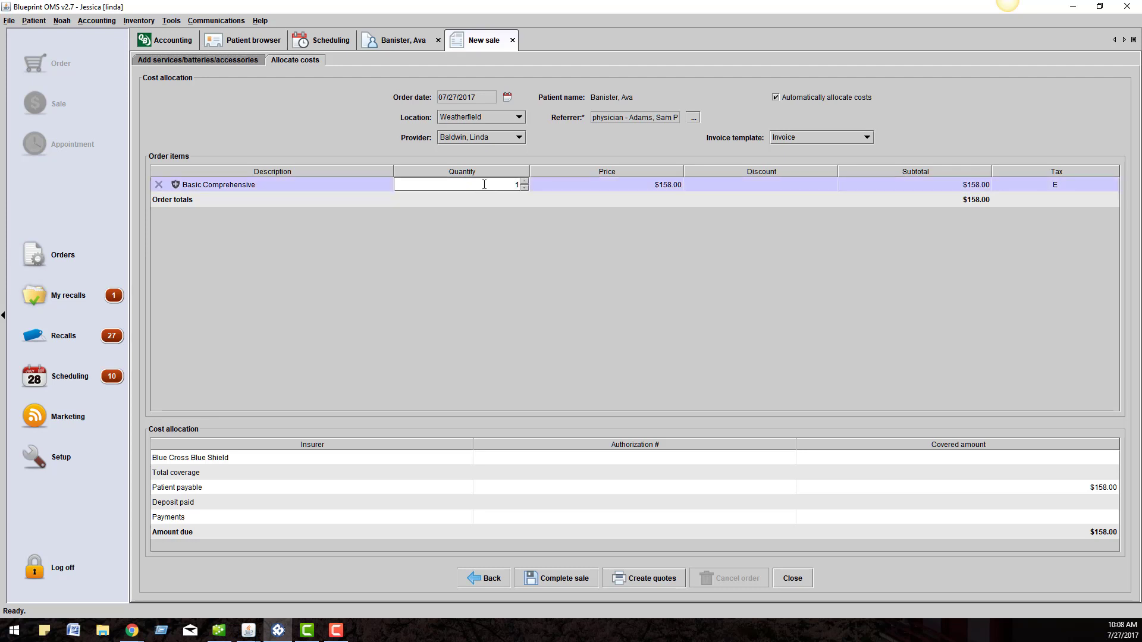
click(524, 181)
key(Return)
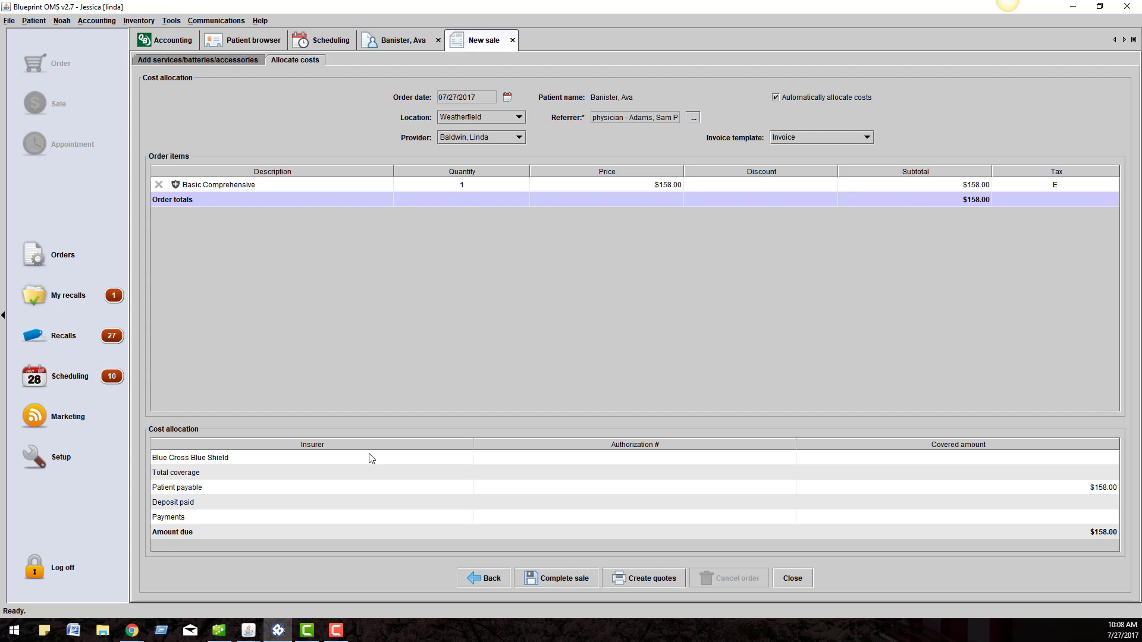
- Set Blue Cross Blue Shield coverage to $100, leaving $58 patient payable, and complete the sale as invoice 4520-1
click(827, 458)
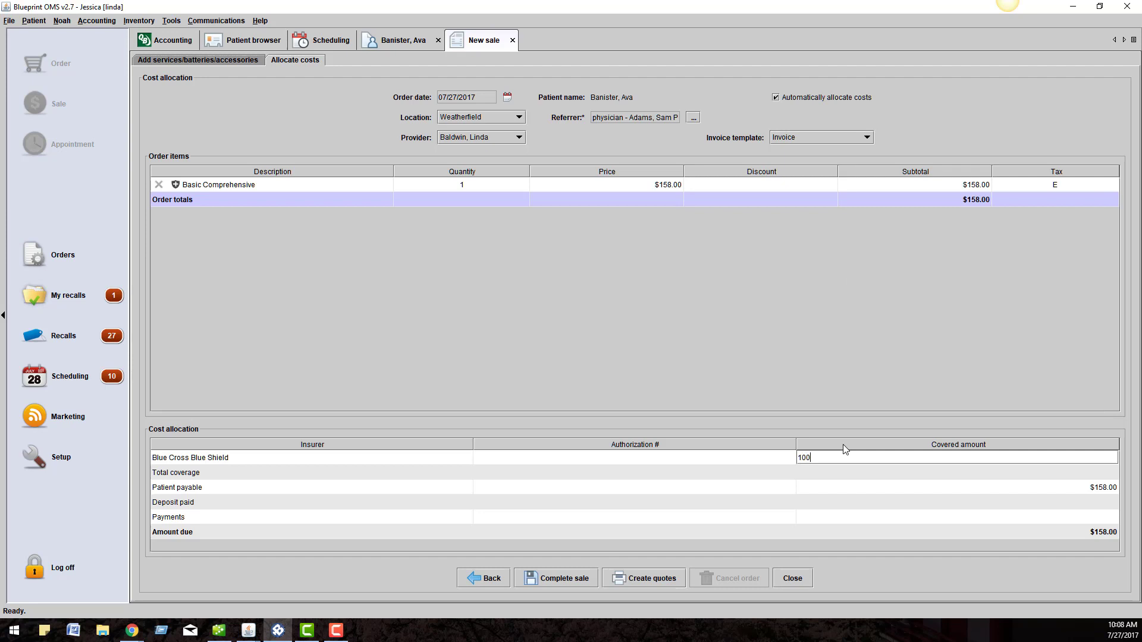
key(Return)
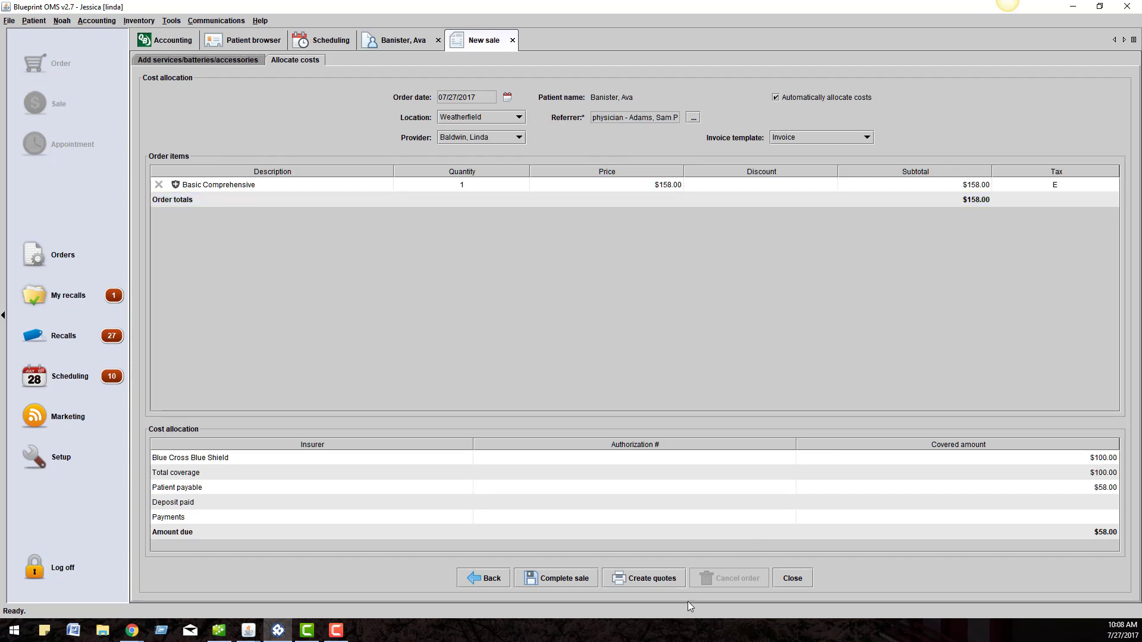
click(569, 579)
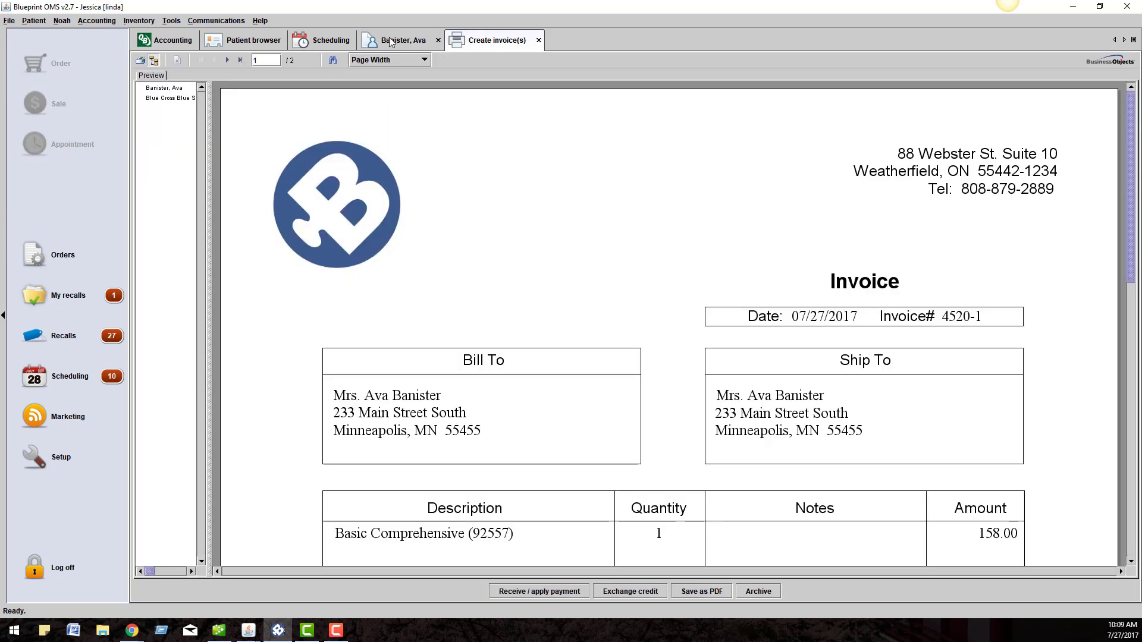
scroll(580, 246, down, 3)
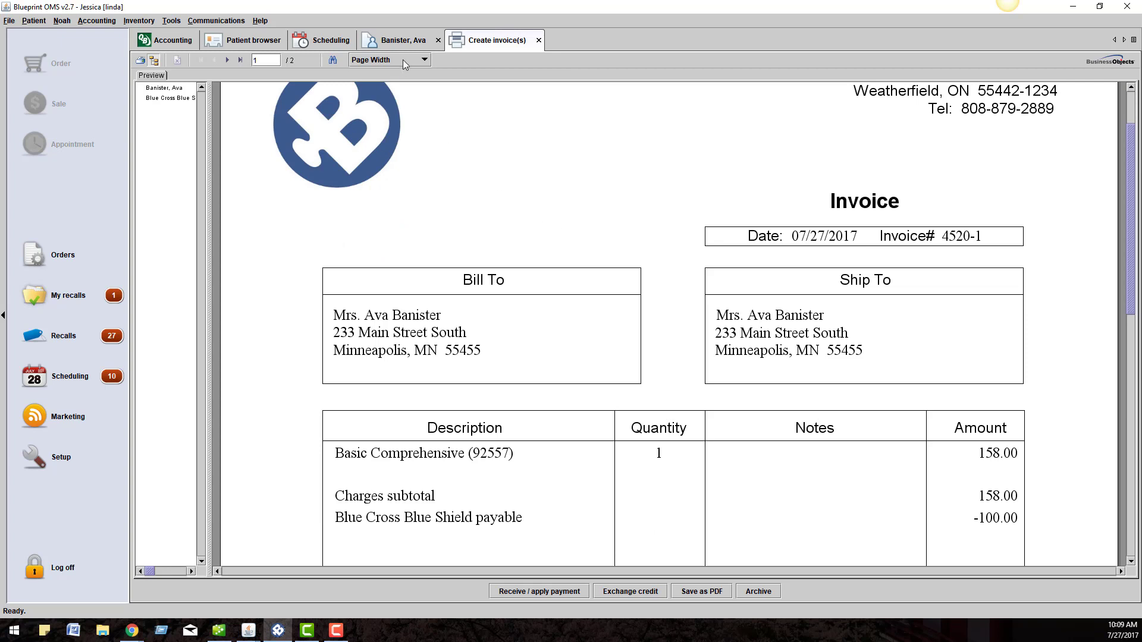
click(401, 41)
- Generate an HCFA 1500 02/12 (PDF) claim form for the 07/27/2017 sale 4520
click(787, 69)
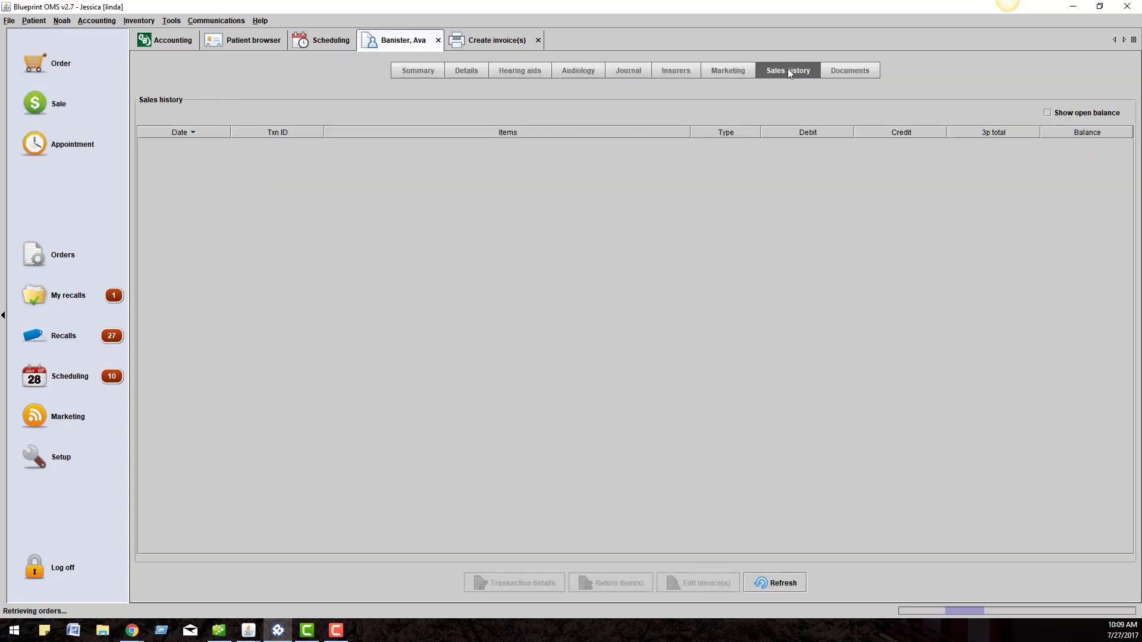
click(800, 145)
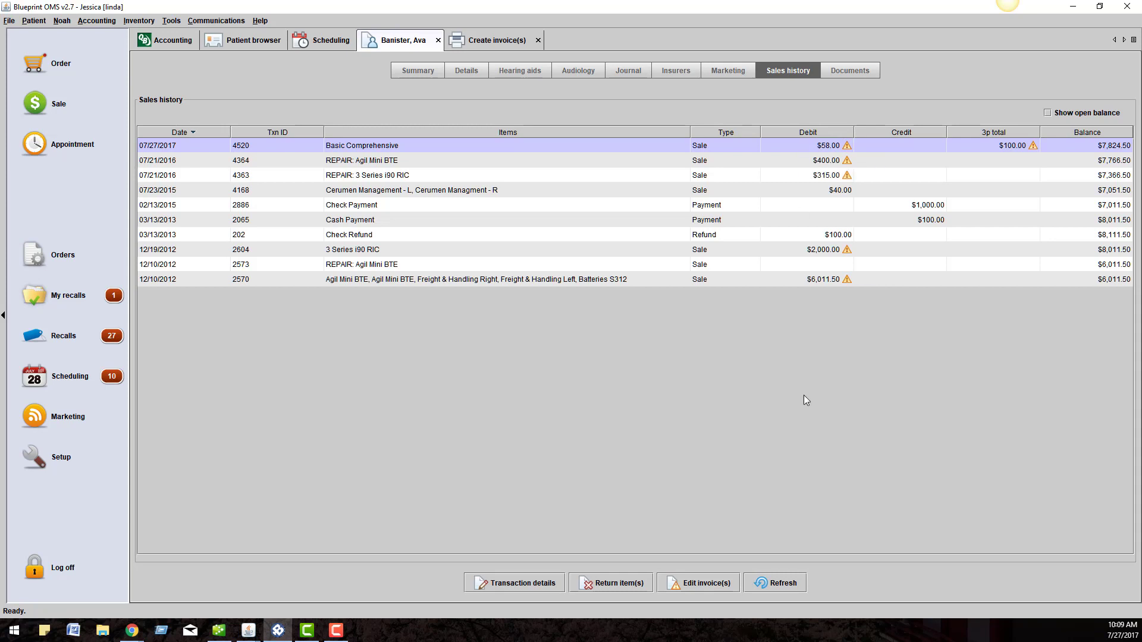
key(F10)
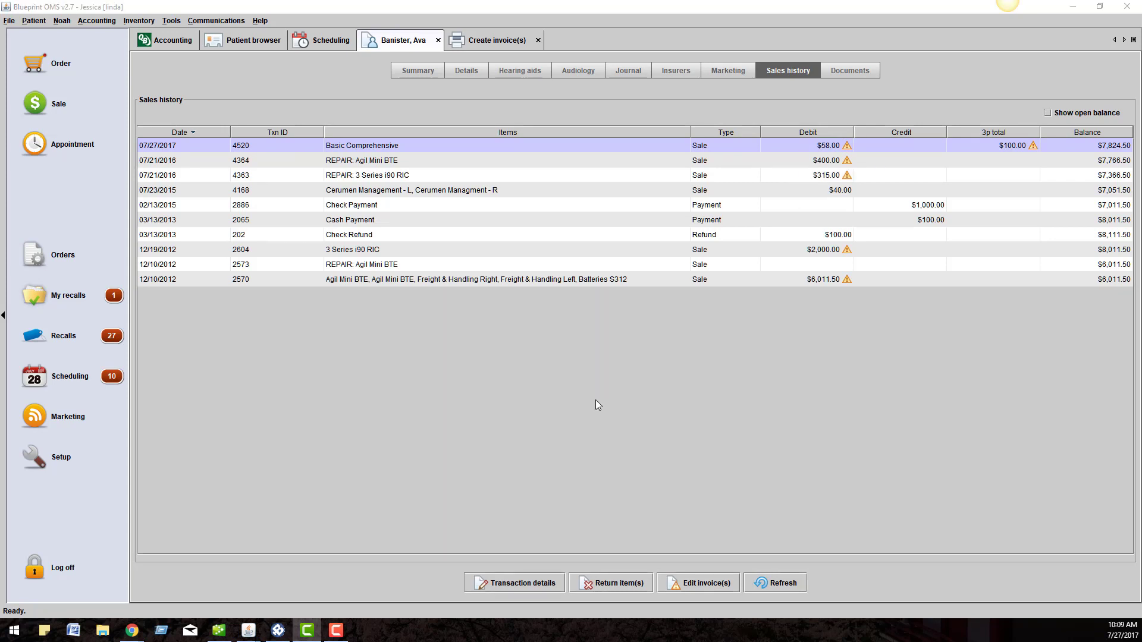
right_click(968, 146)
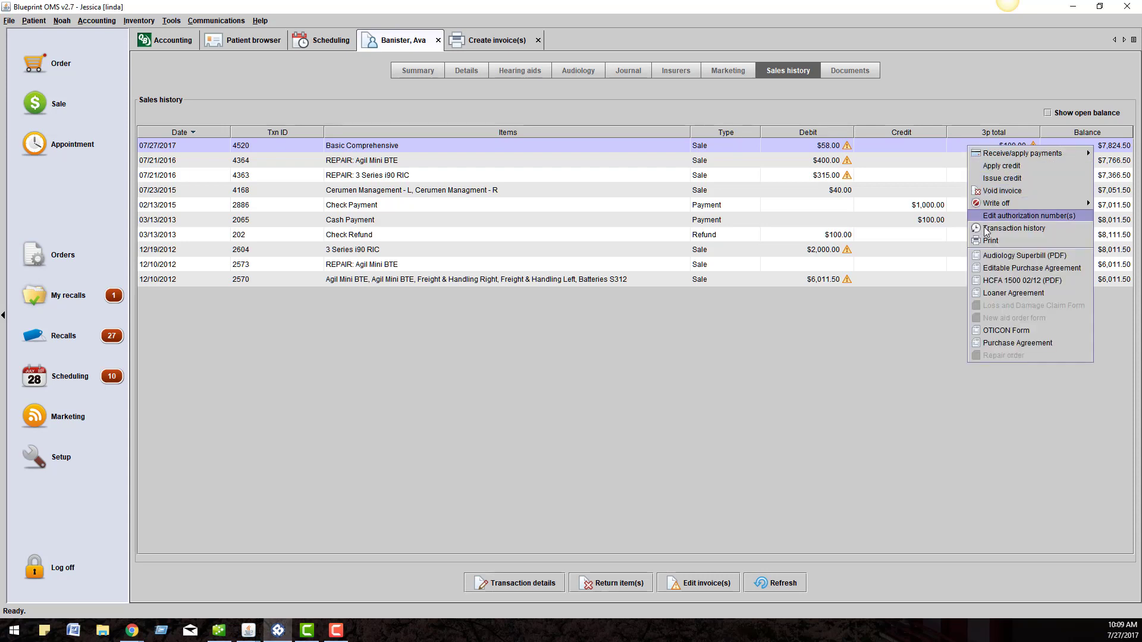
click(992, 281)
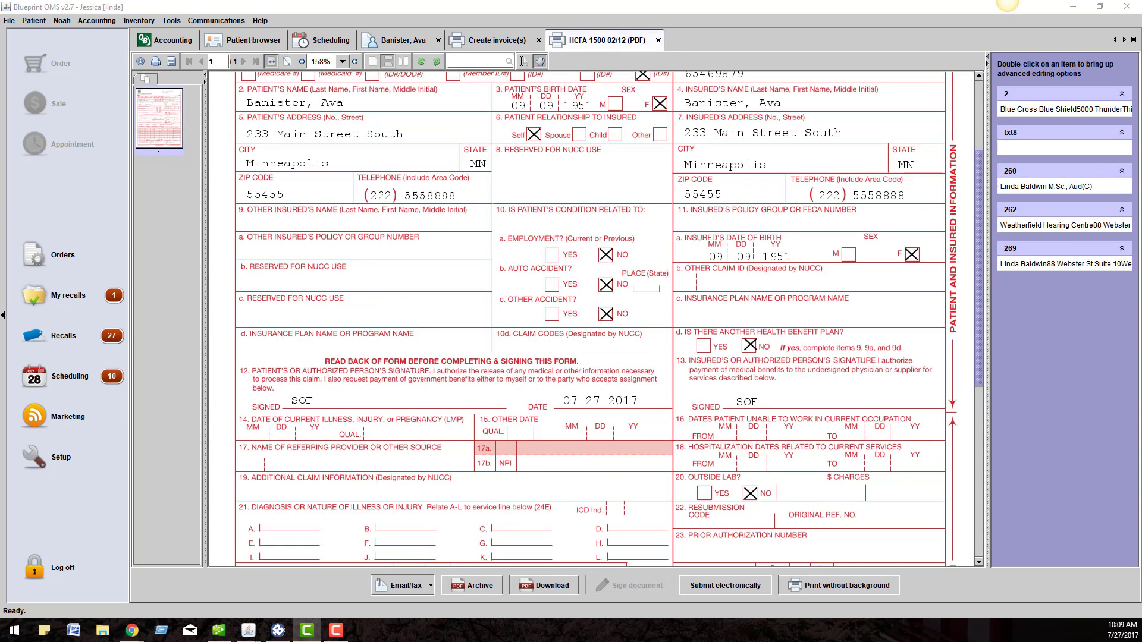
- Review the claim's CPT code 92557, diagnosis codes, and referring provider name and NPI
scroll(381, 387, up, 3)
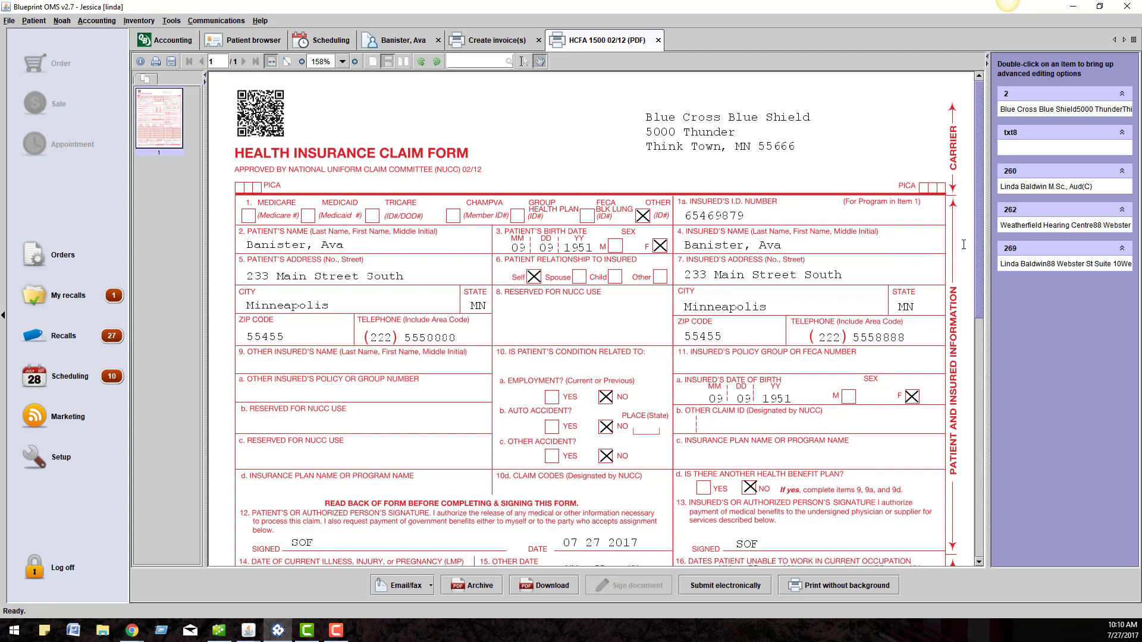
scroll(955, 245, down, 3)
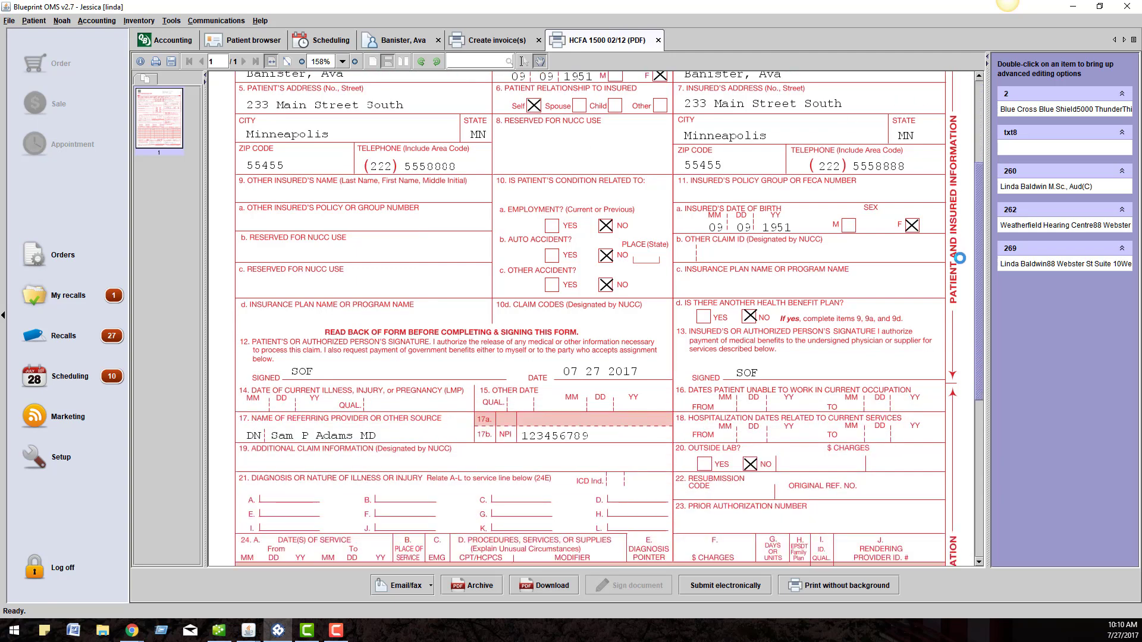
scroll(960, 257, down, 3)
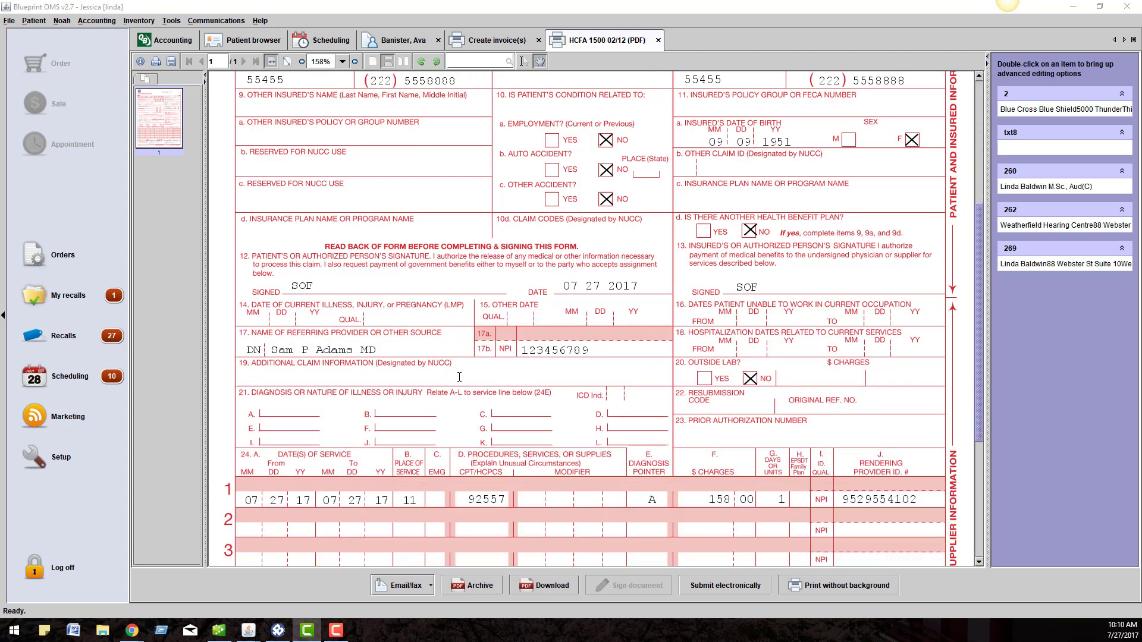
scroll(459, 377, down, 3)
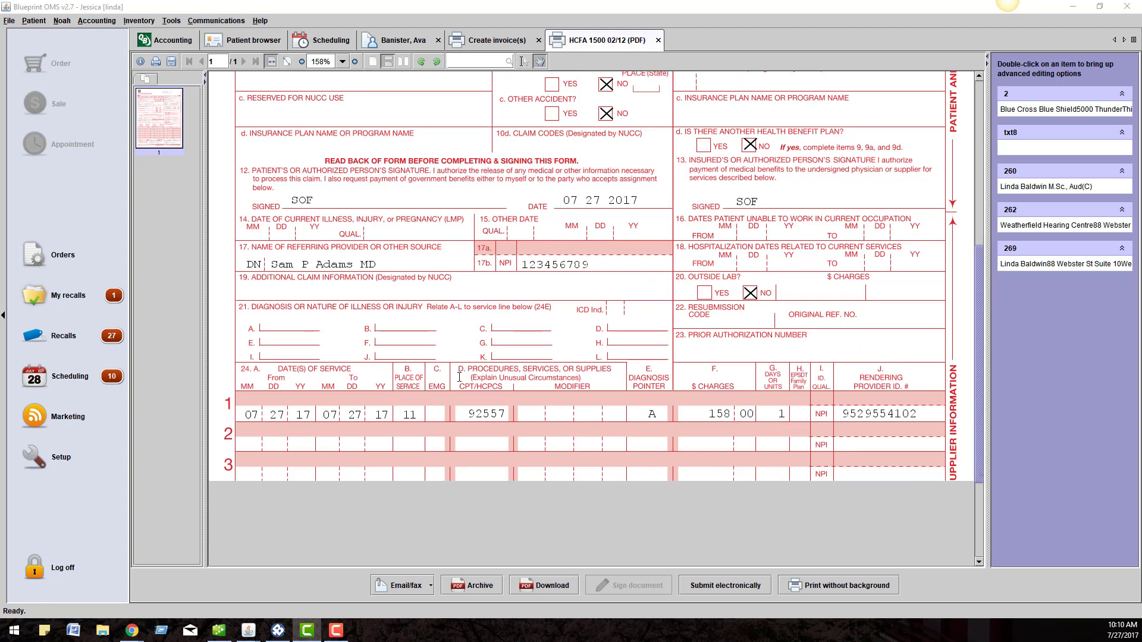
scroll(459, 377, down, 5)
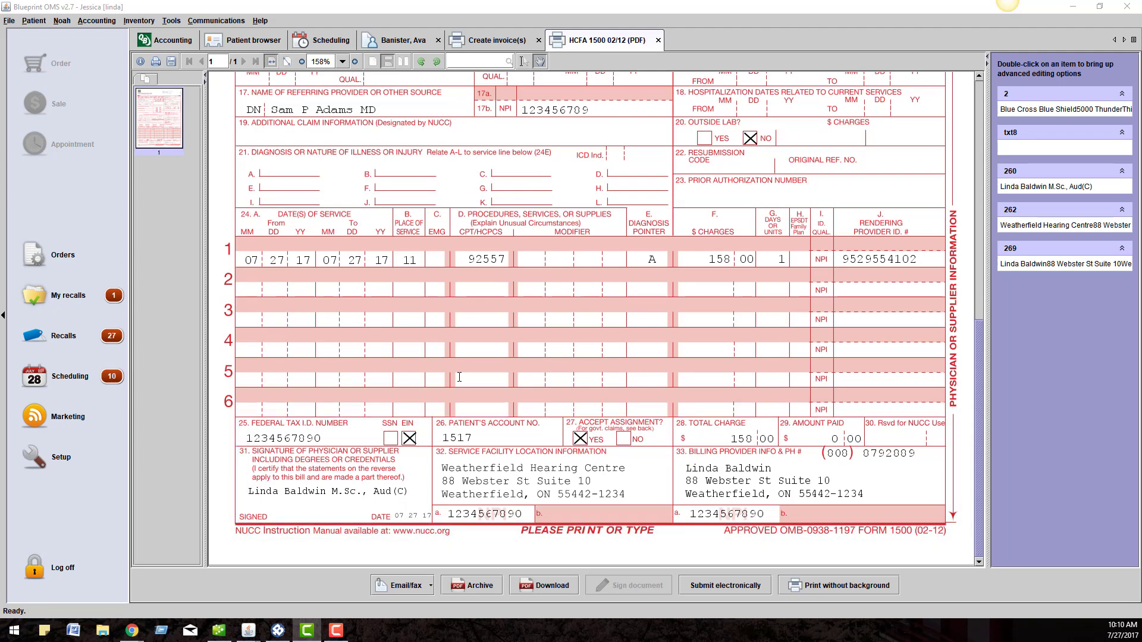
click(473, 261)
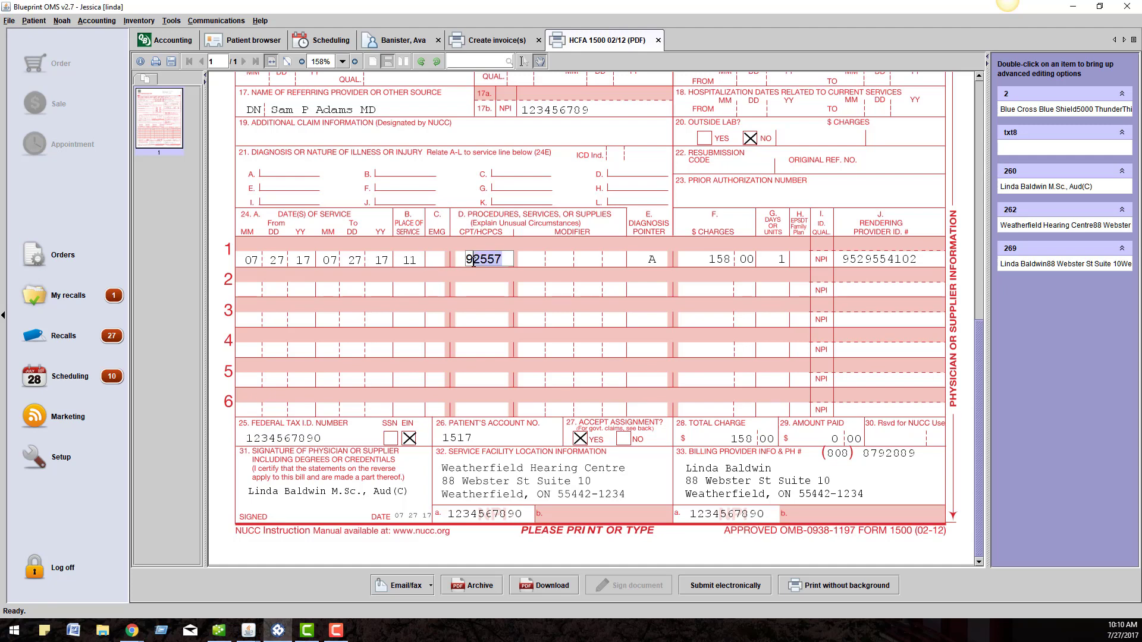
click(402, 169)
click(271, 176)
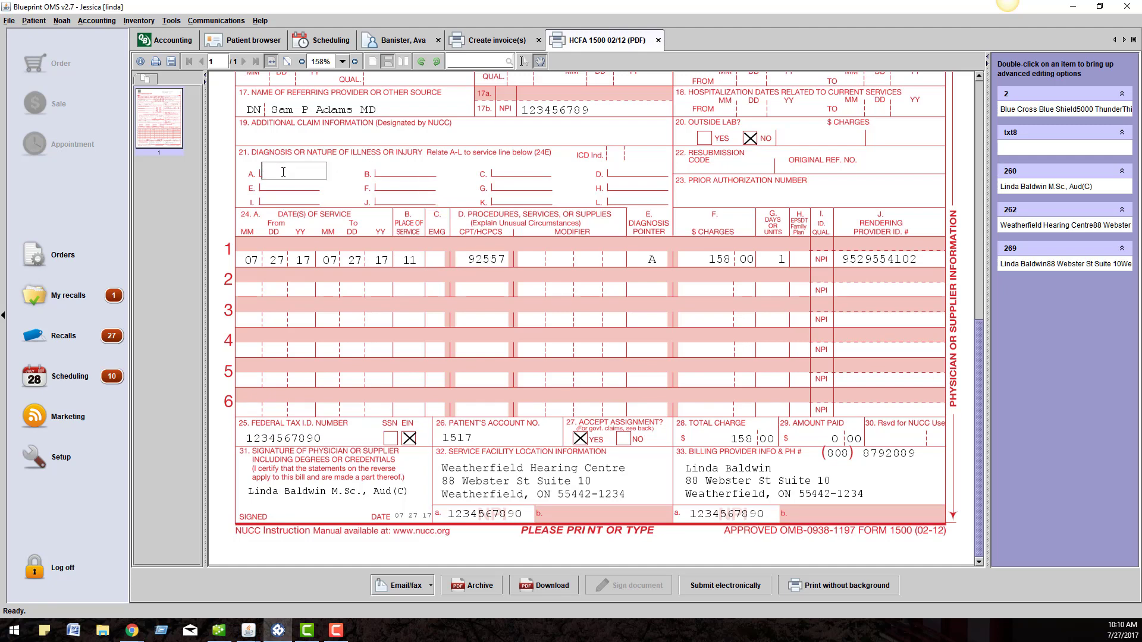
click(337, 117)
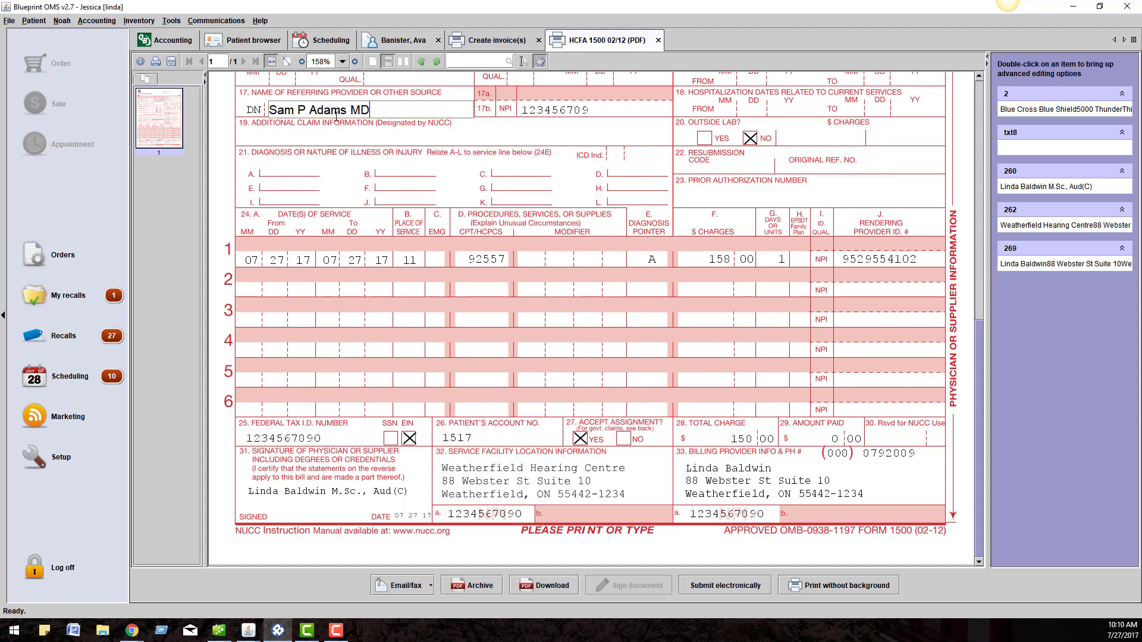
click(594, 111)
key(Tab)
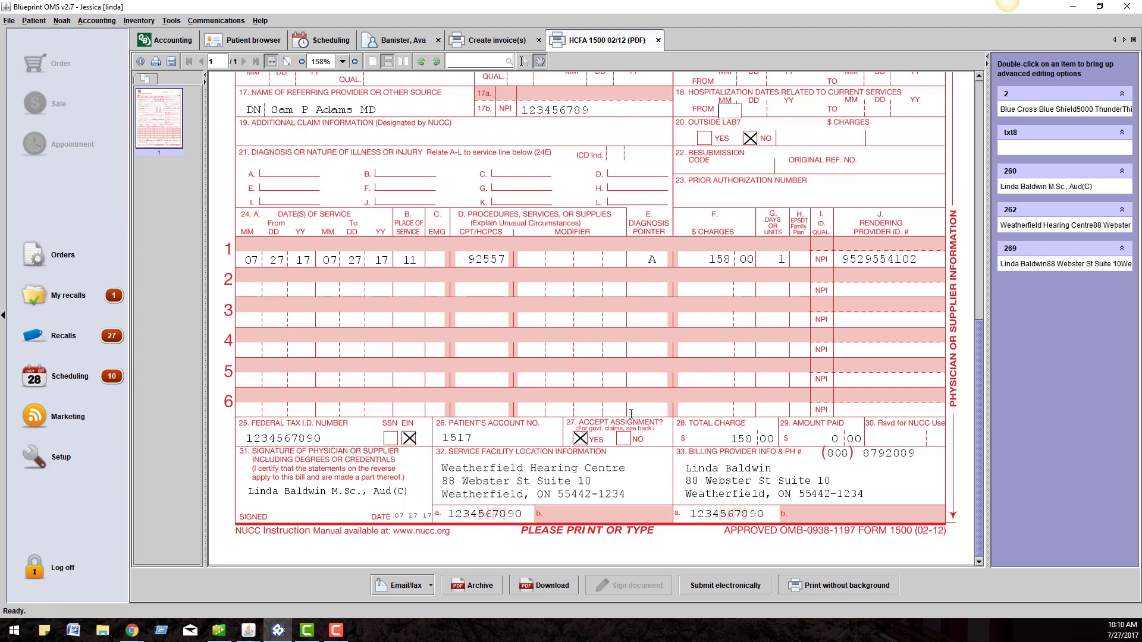
- Submit the HCFA 1500 claim electronically to Blue Cross Blue Shield and acknowledge completion
click(723, 584)
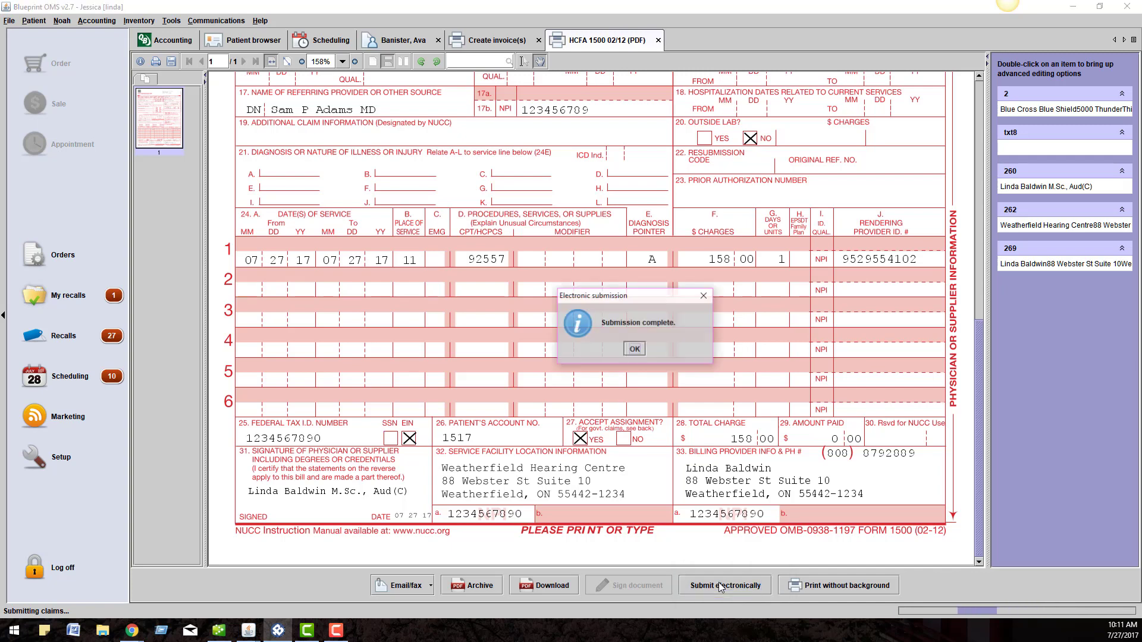
click(635, 350)
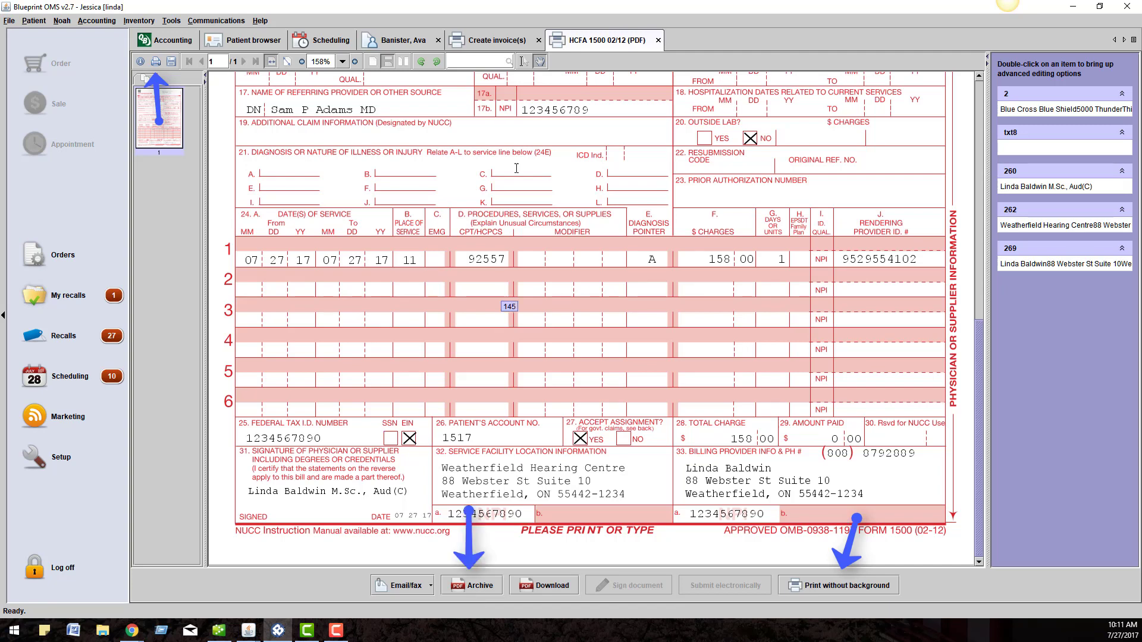
- Close the HCFA 1500 and Create invoice(s) tabs to return to the sales history
click(658, 41)
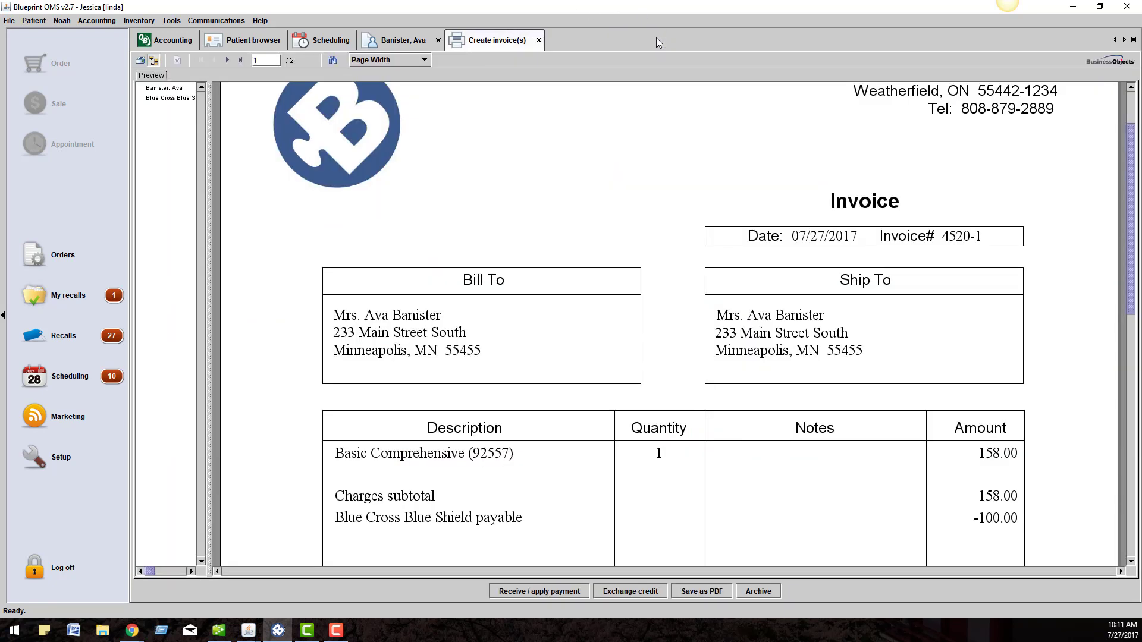
click(539, 41)
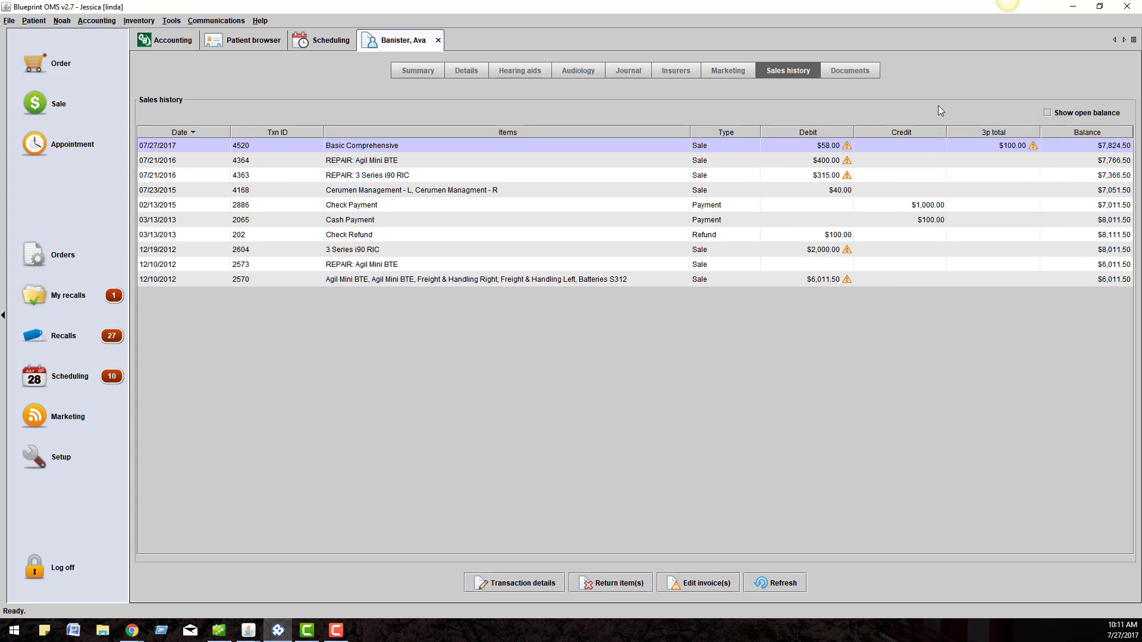
mouse_move(956, 143)
- Create a $50.00 Blue Cross Blue Shield write-off credit on sale 4520's Basic Comprehensive
right_click(956, 142)
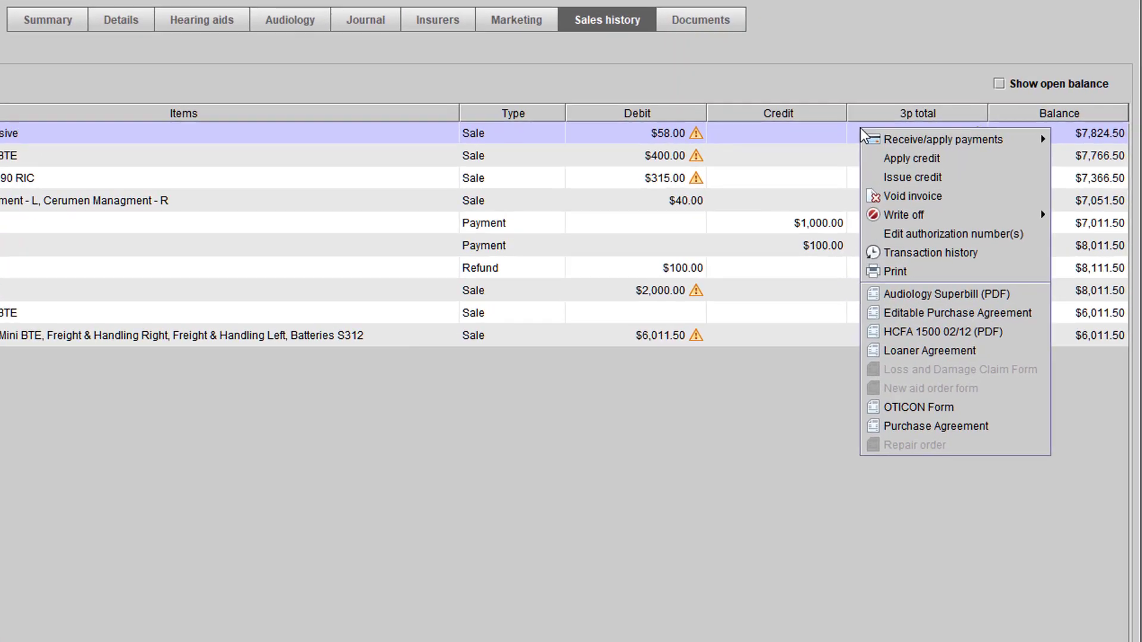
mouse_move(891, 223)
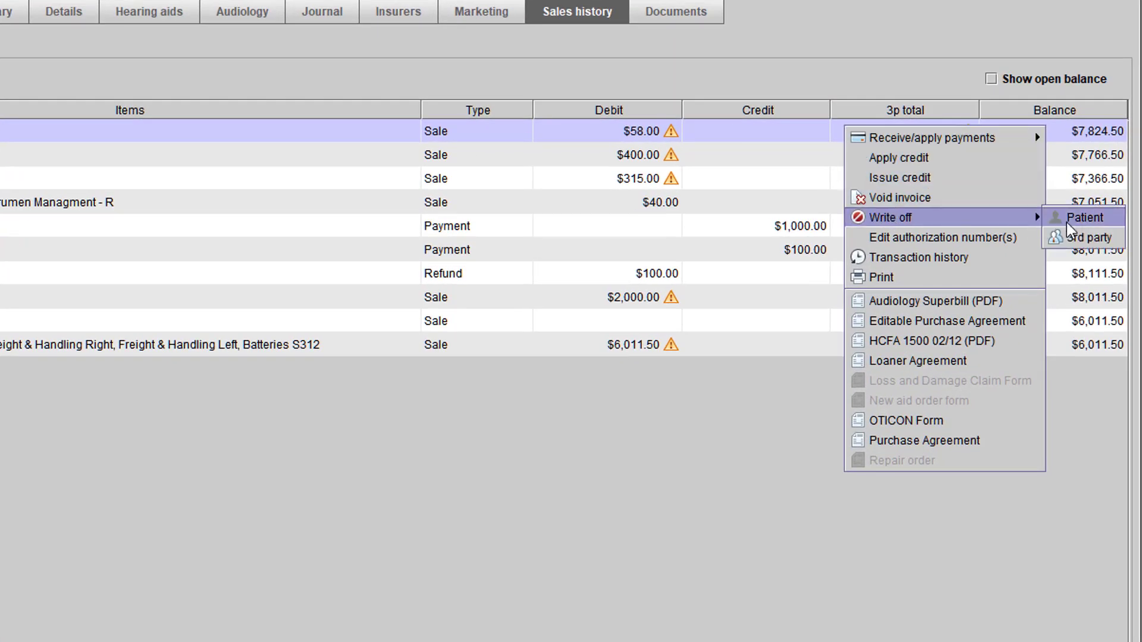
click(1086, 238)
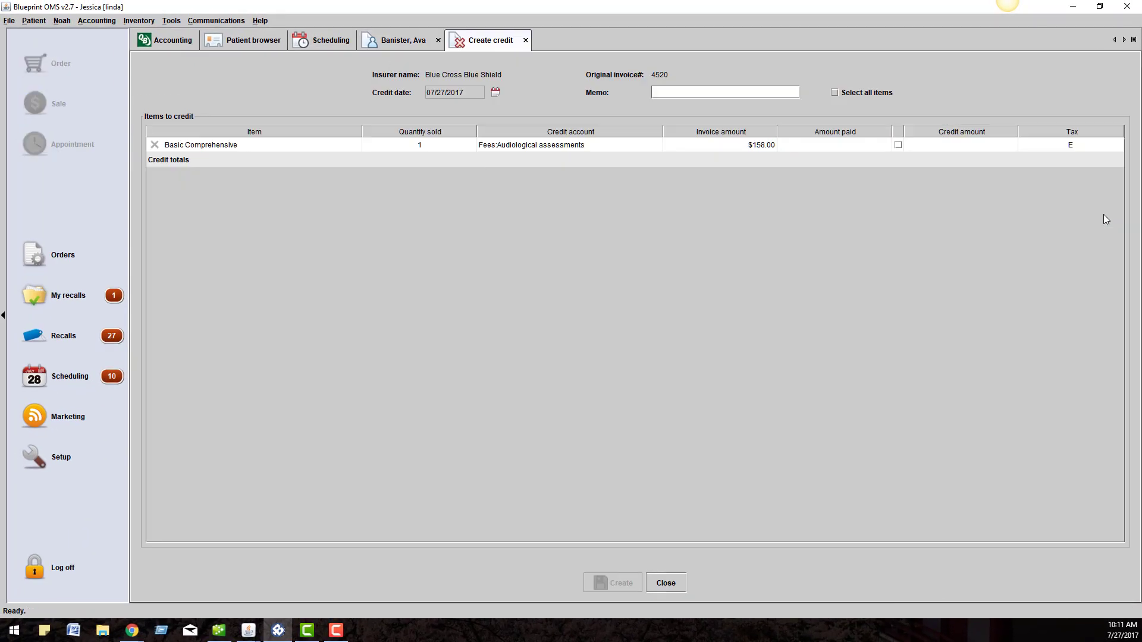
click(940, 146)
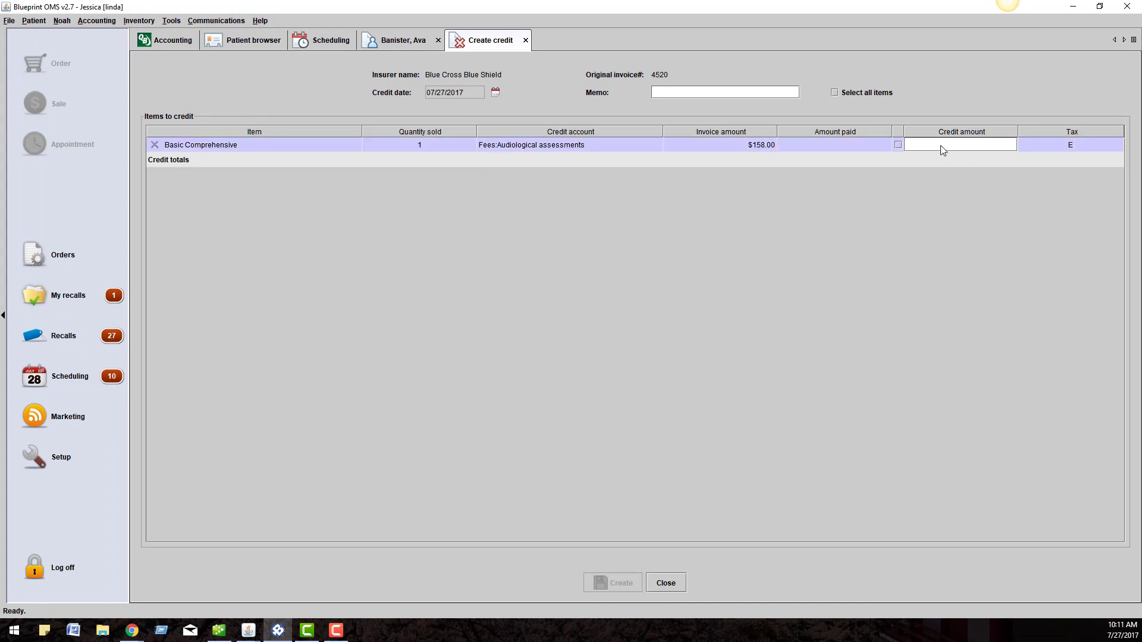
text(50.00)
key(Return)
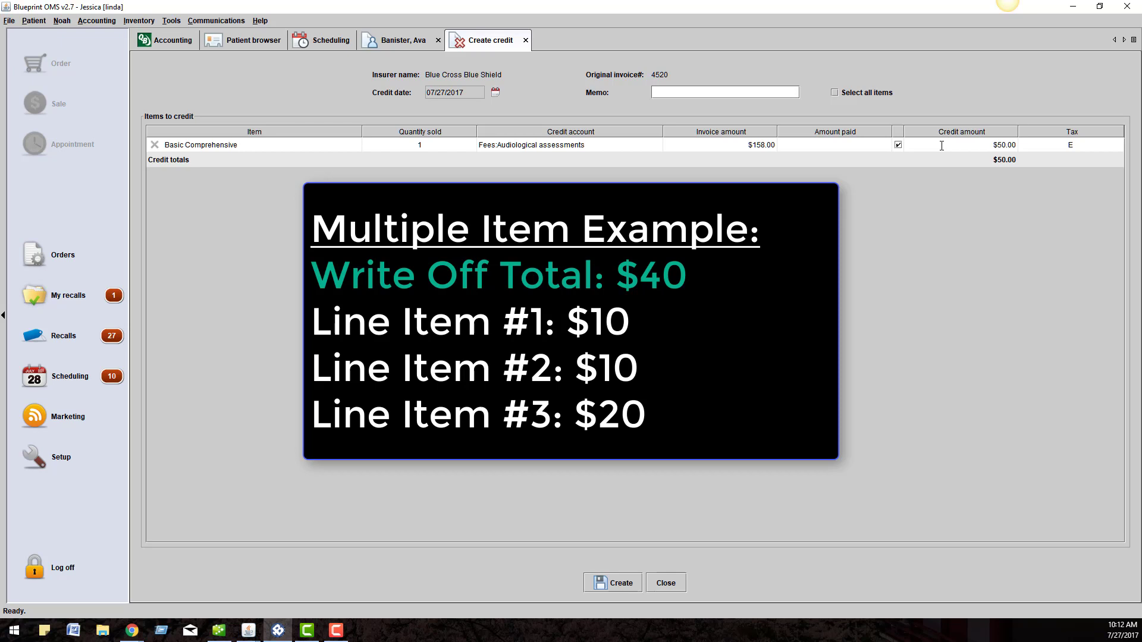
click(632, 584)
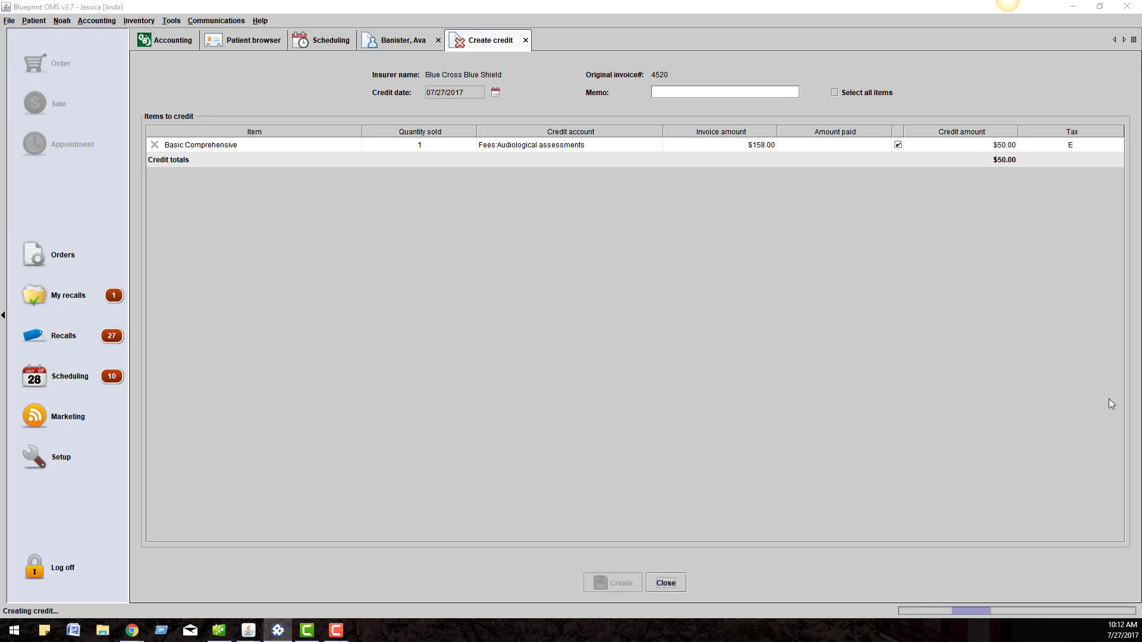
click(568, 333)
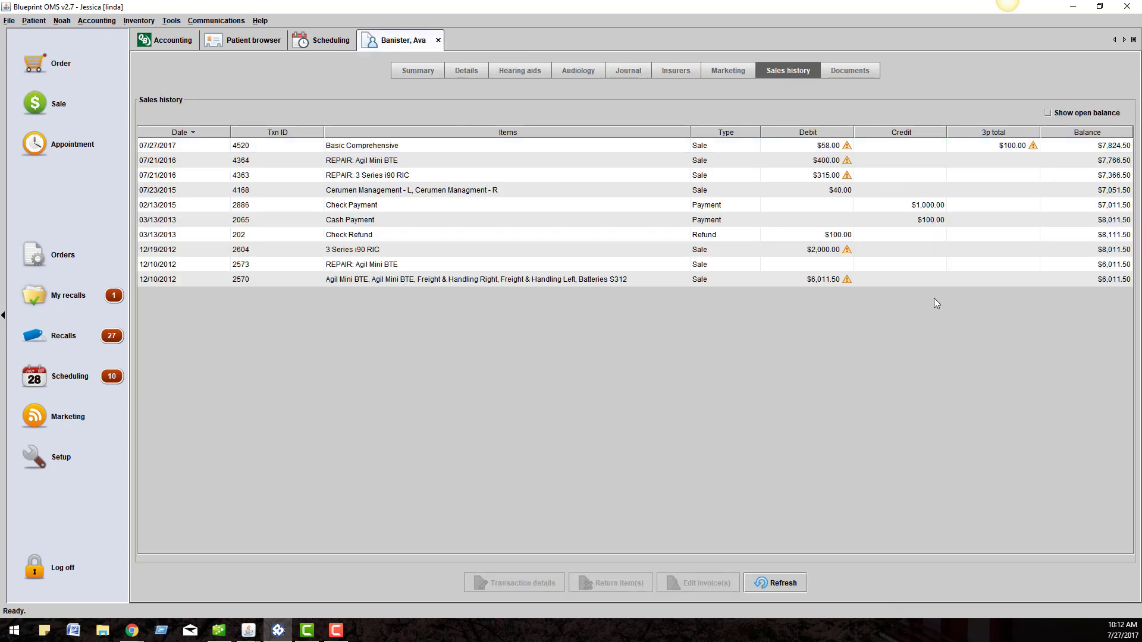
- Receive a $50.00 Blue Cross Blue Shield check payment against the 07/27/2017 sale 4520
mouse_move(994, 149)
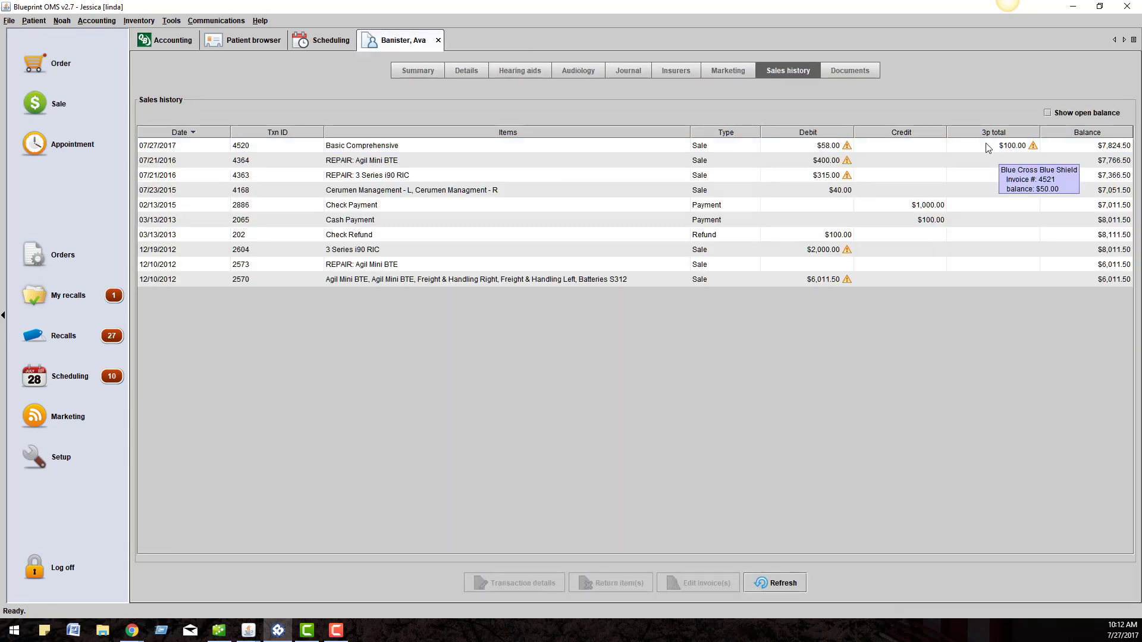
click(986, 147)
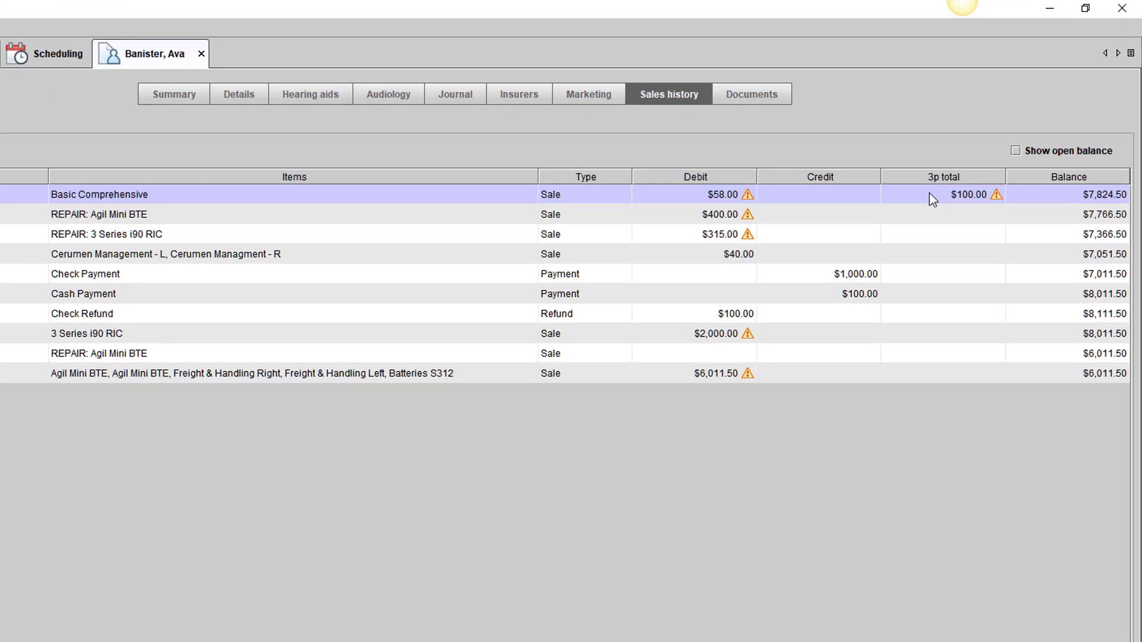
right_click(927, 194)
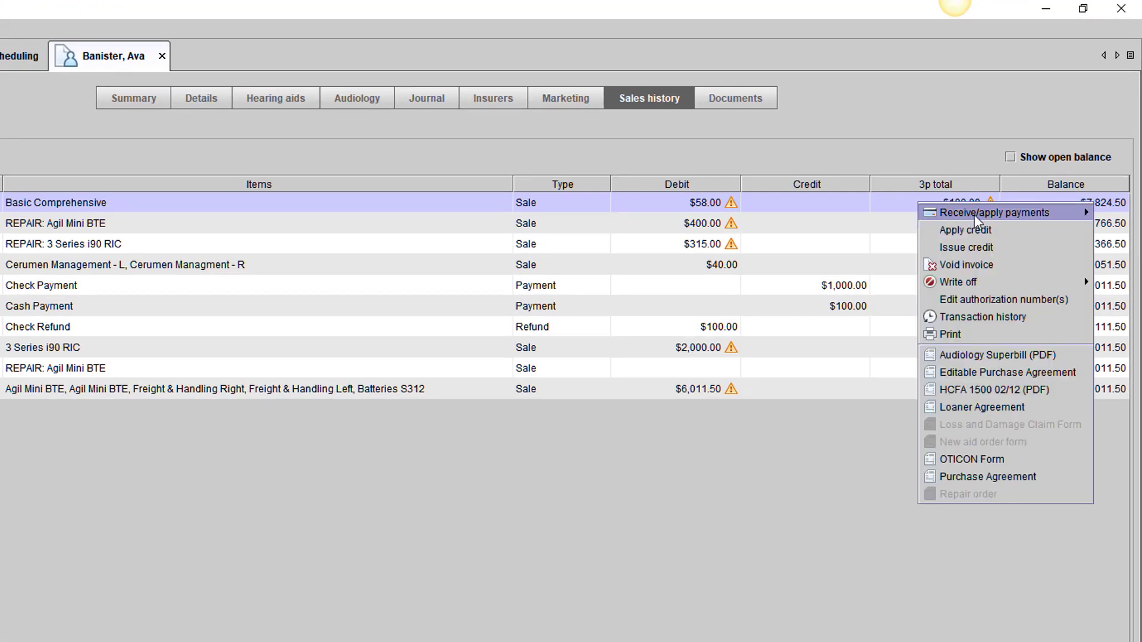
mouse_move(983, 215)
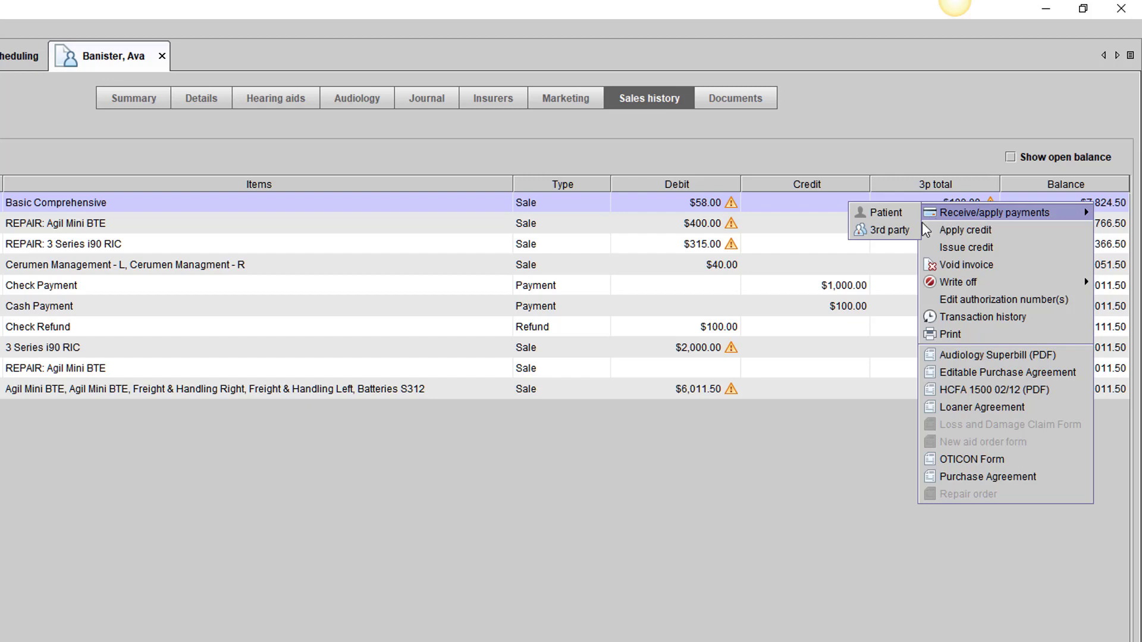
click(888, 231)
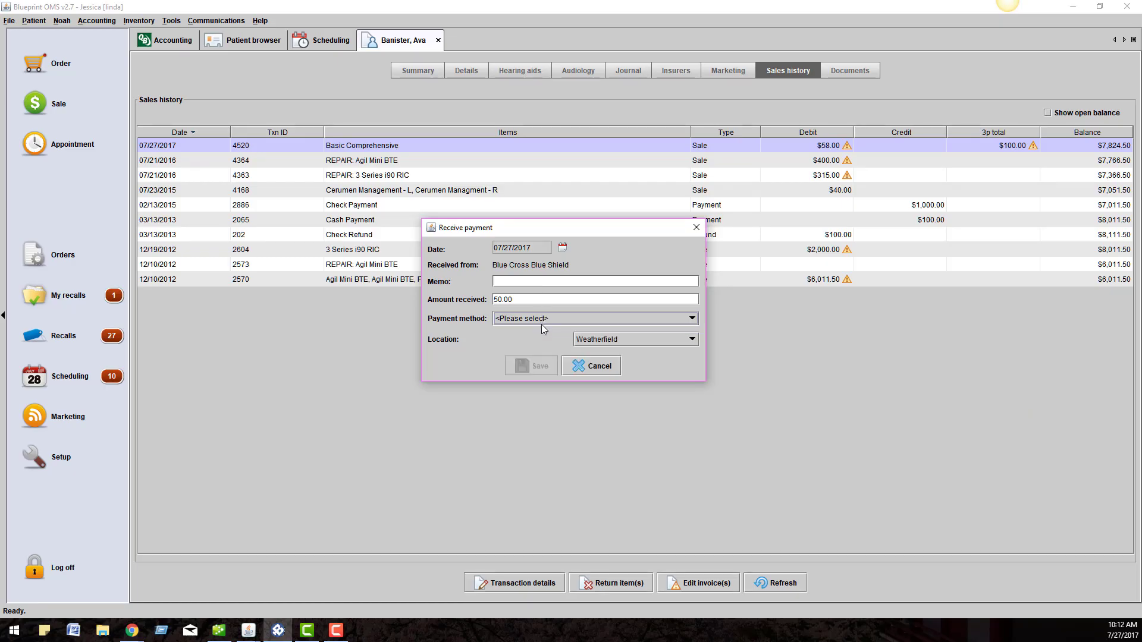
click(540, 324)
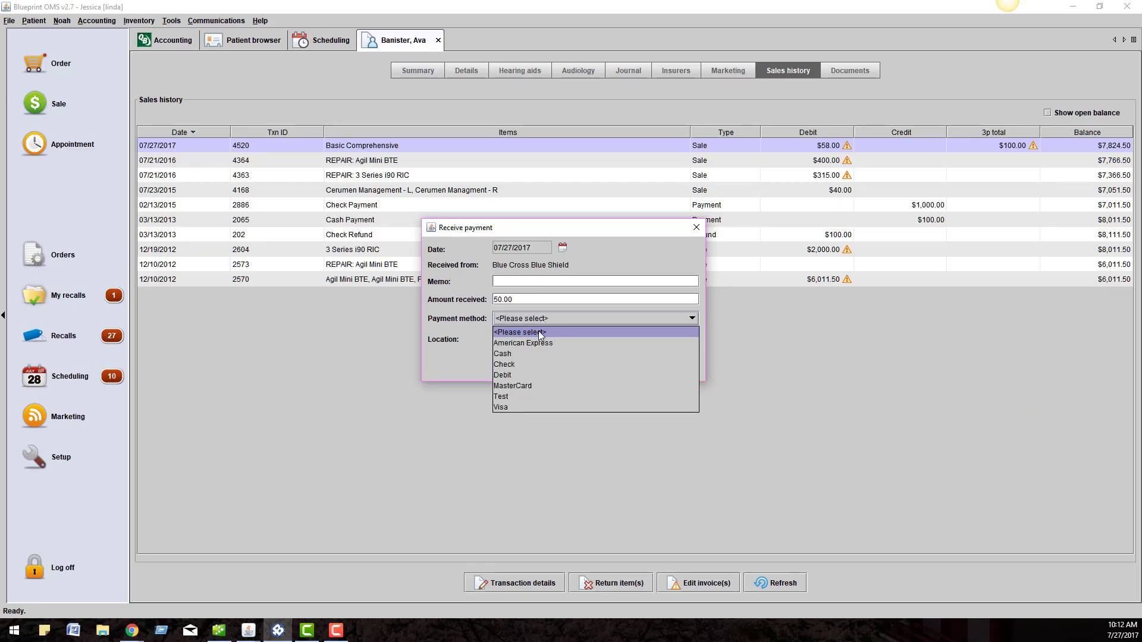
click(524, 364)
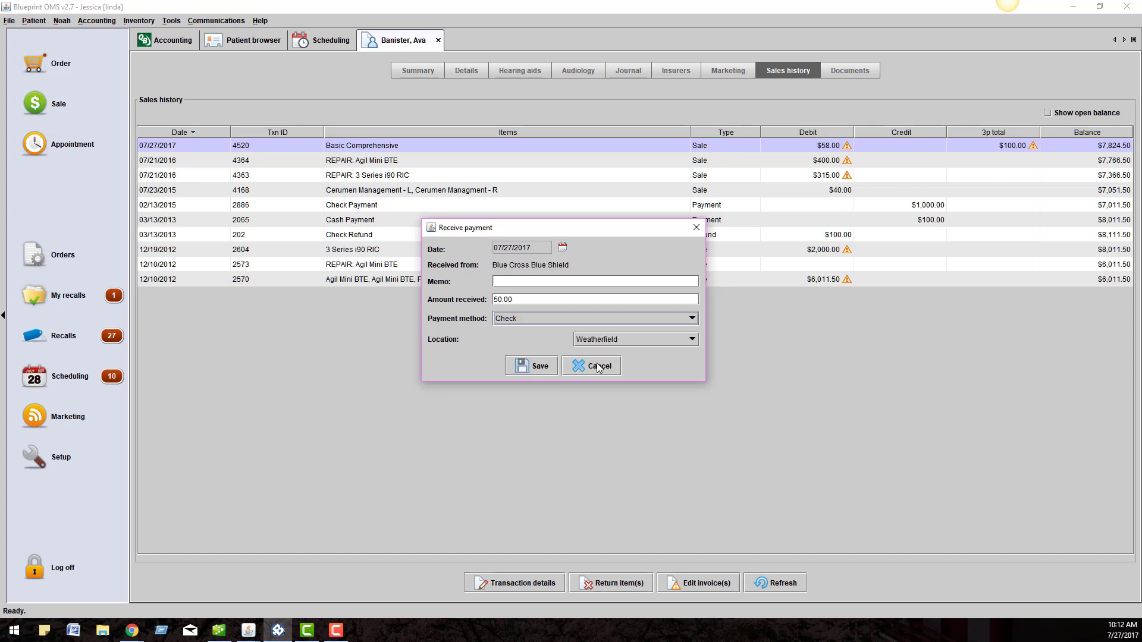
click(532, 370)
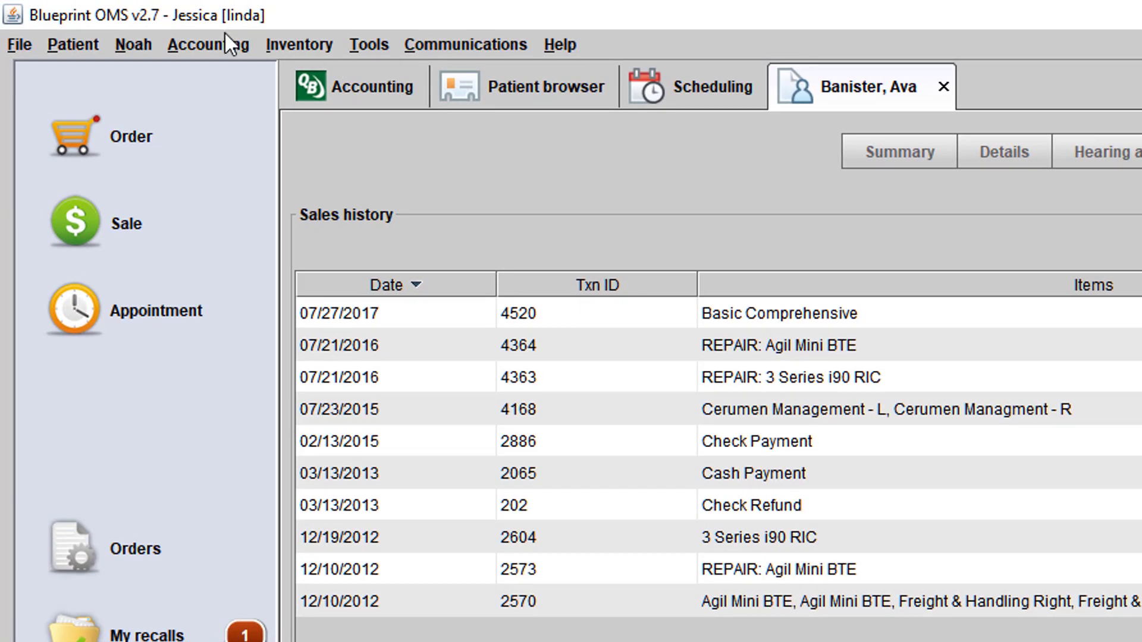
- Start a Blue Cross Blue Shield third-party payment of 2500.00 by Check with memo 65465555
click(206, 52)
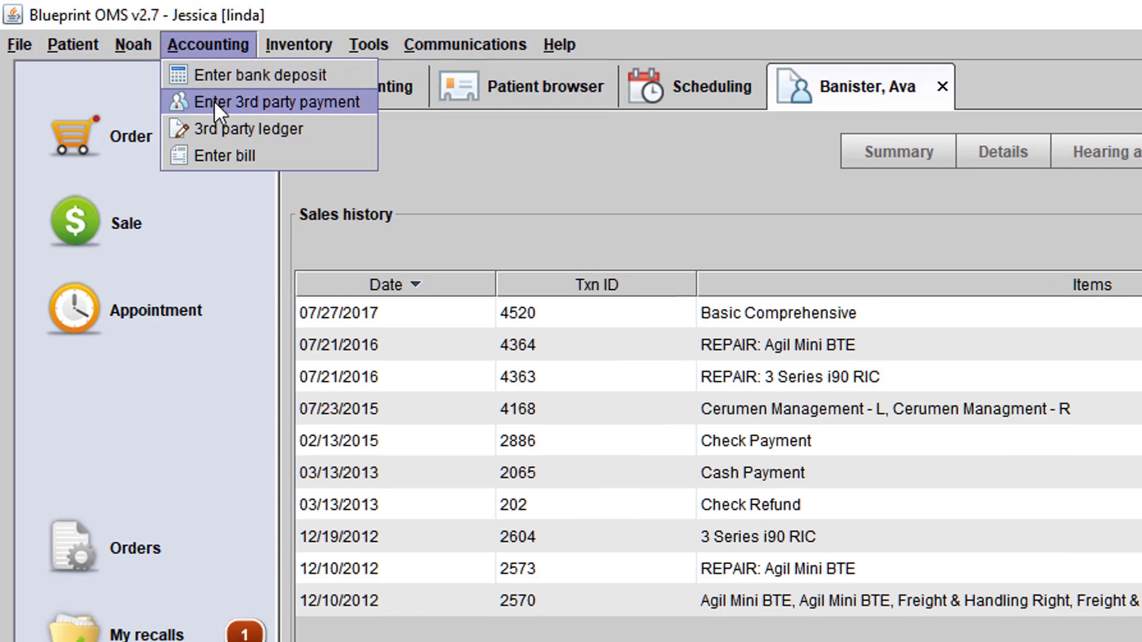
click(213, 101)
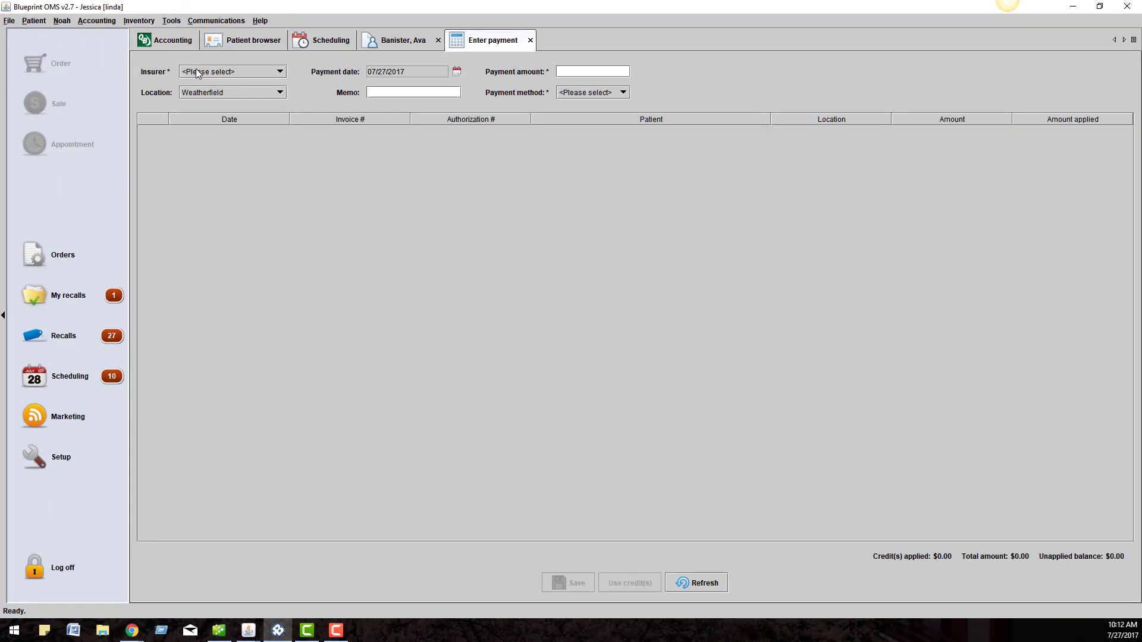
click(197, 72)
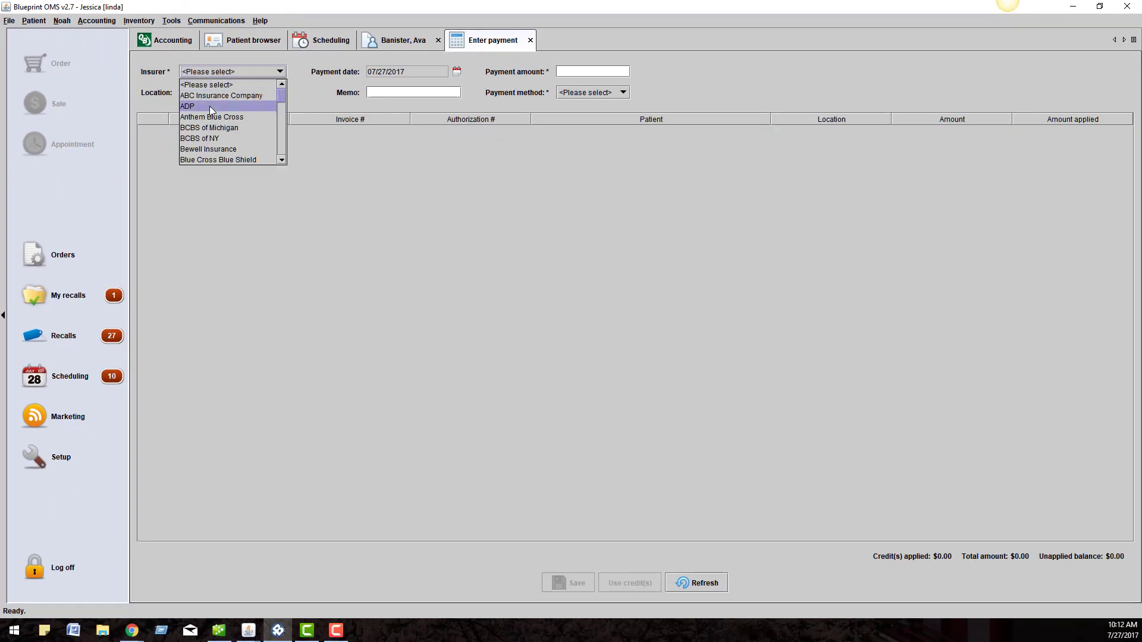
click(216, 161)
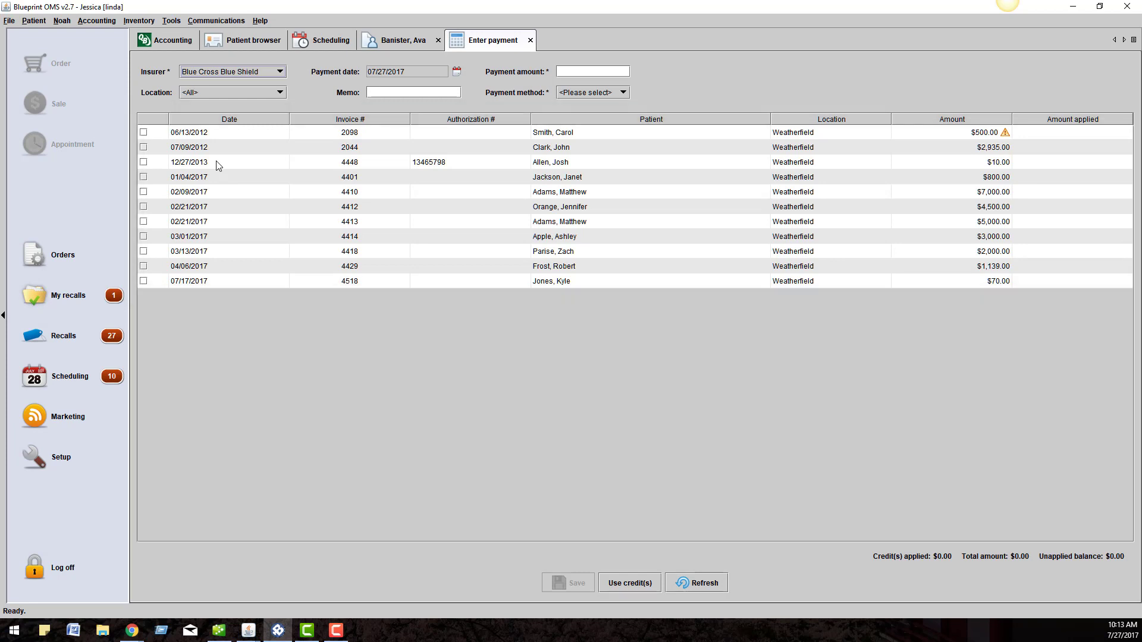
click(579, 73)
text(2500.00)
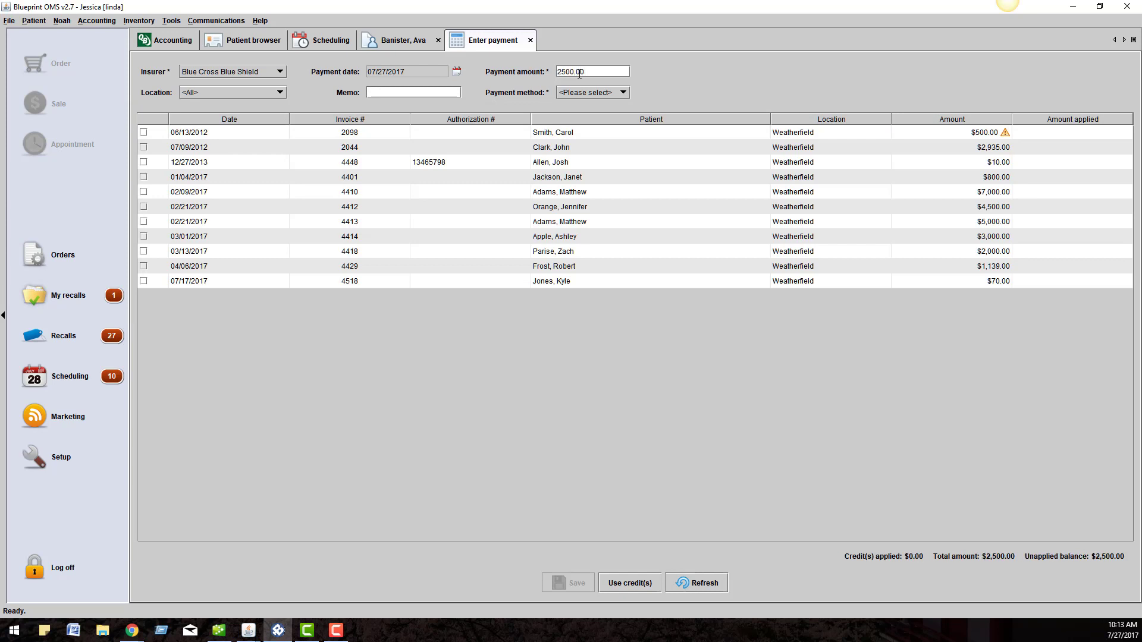
click(585, 98)
click(585, 141)
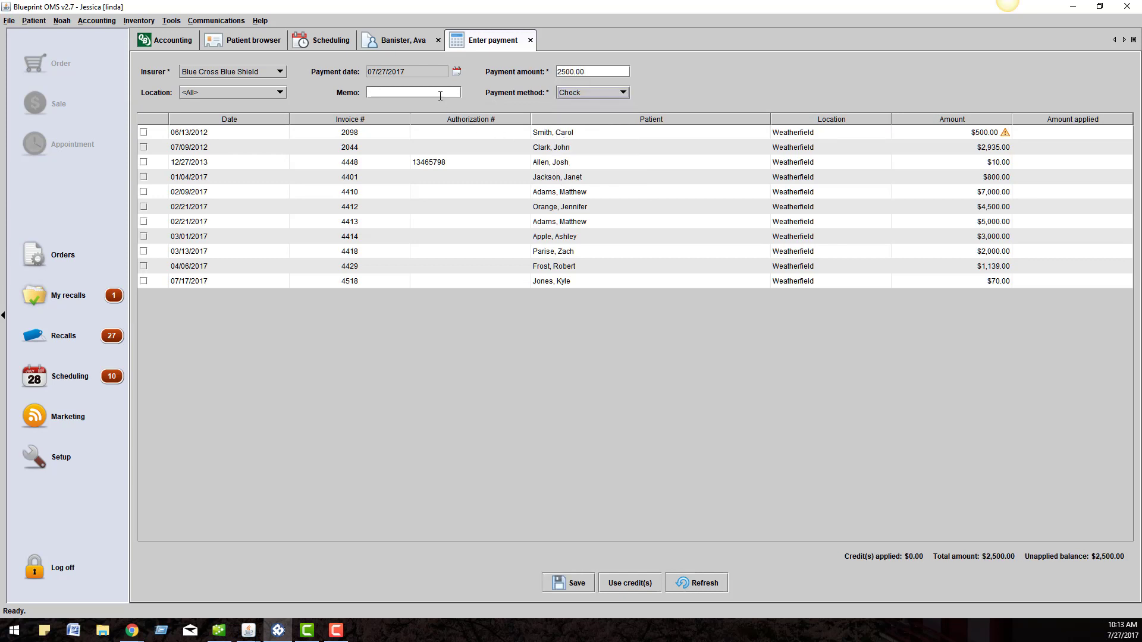
click(440, 94)
text(65465555)
- Apply the payment to invoices 4448, 4401, 4518 and 4429 and save it
click(143, 162)
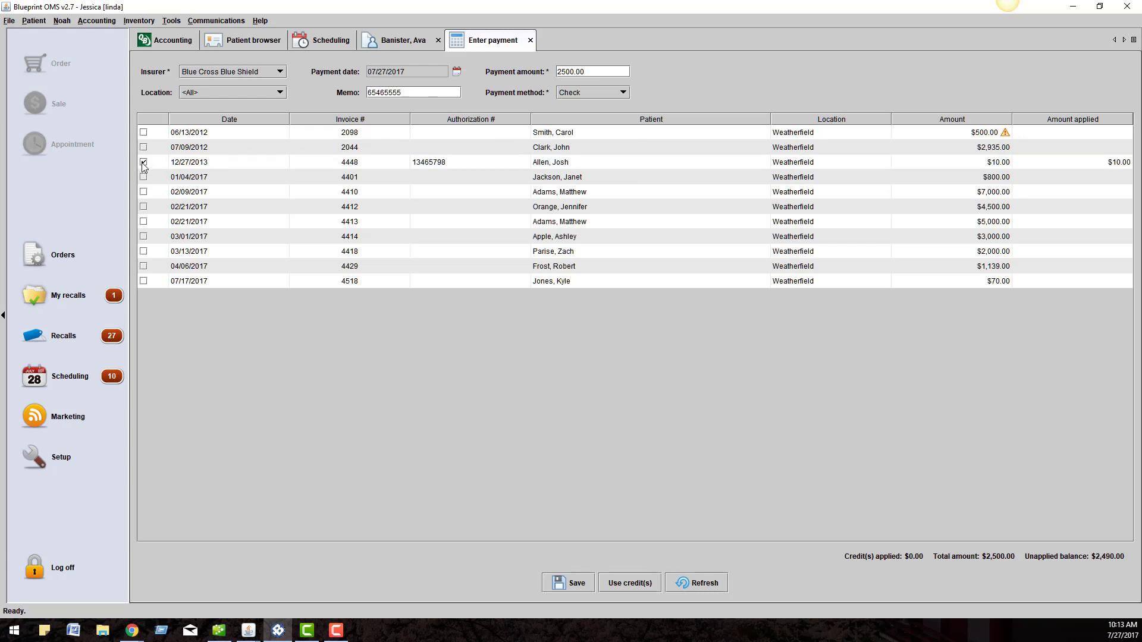
click(144, 177)
click(144, 281)
click(143, 267)
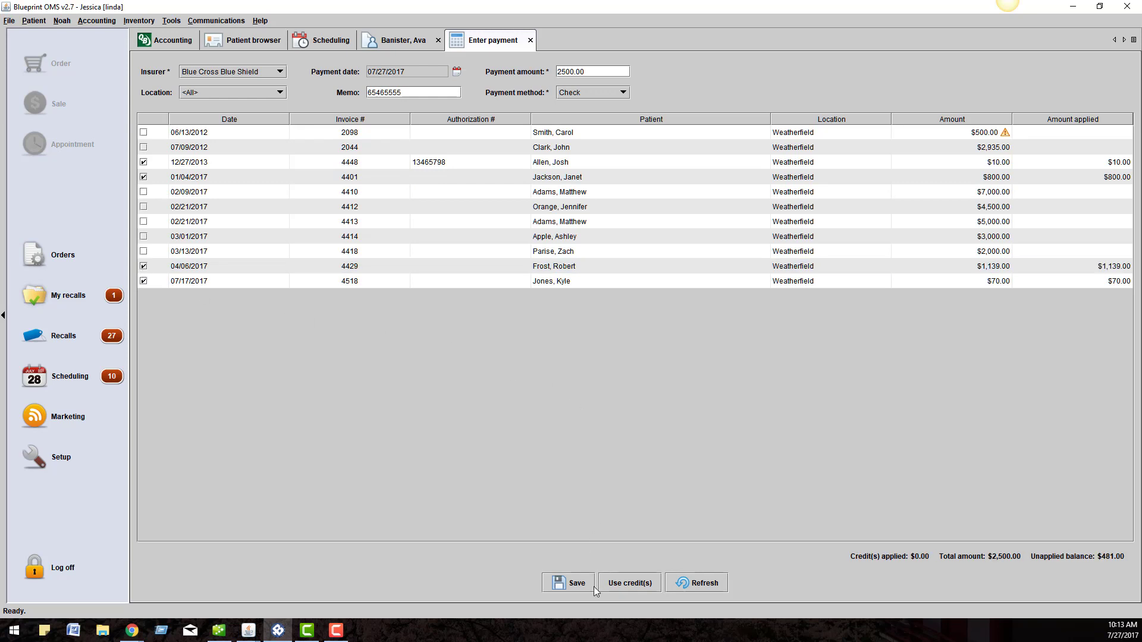
click(574, 586)
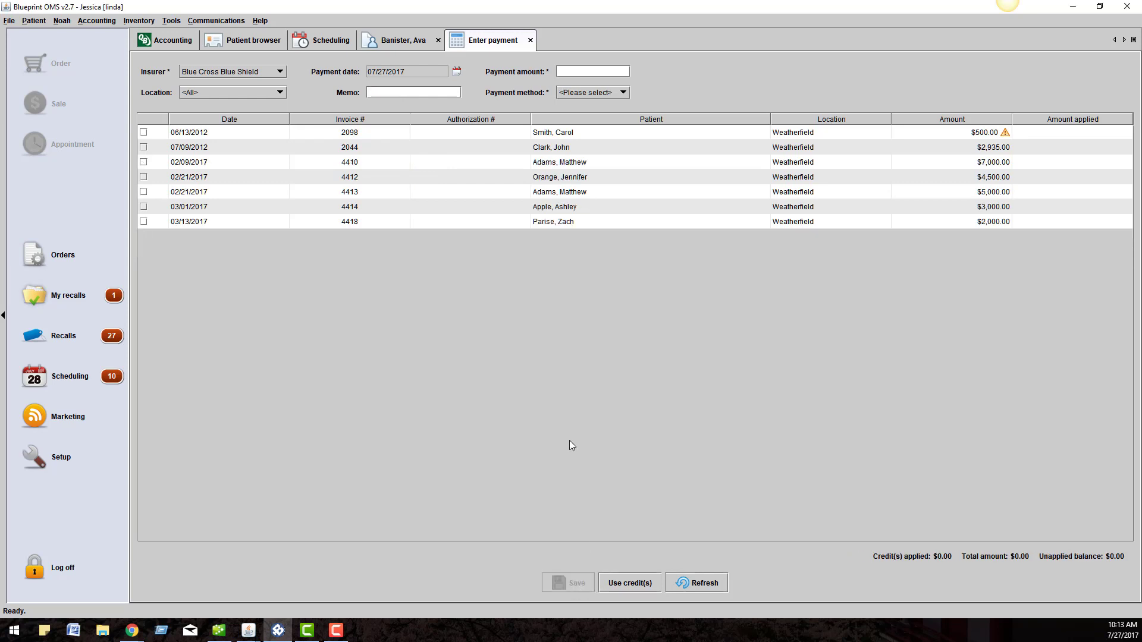
- Check sale 4520's transaction history in the patient's tab for the $50.00 payment and write-off
click(398, 39)
click(866, 149)
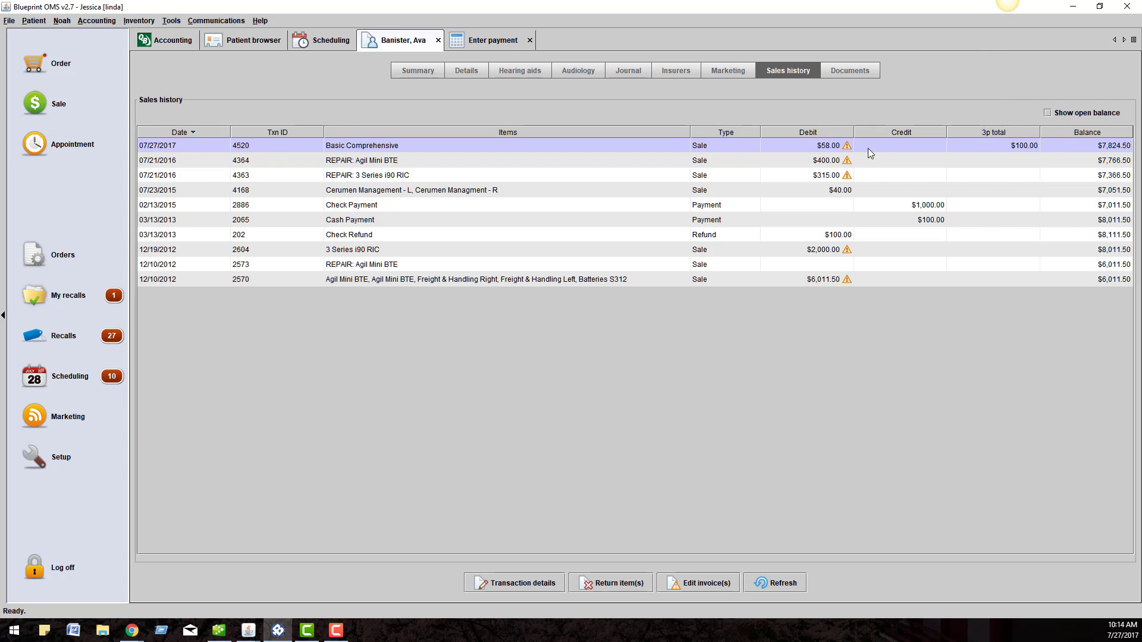
right_click(869, 152)
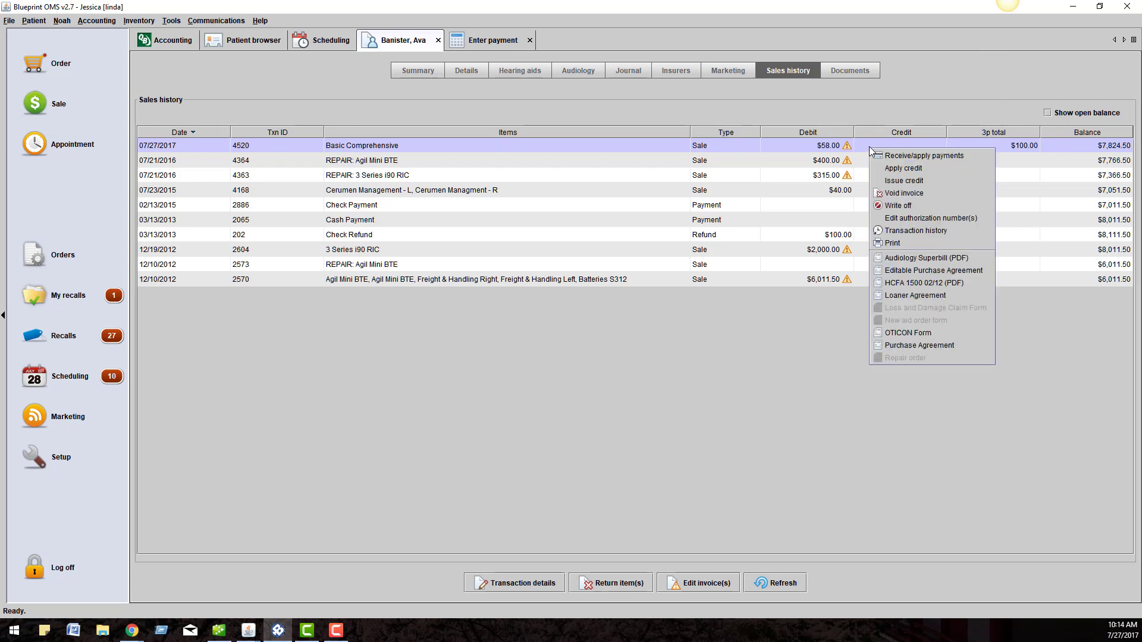
click(902, 231)
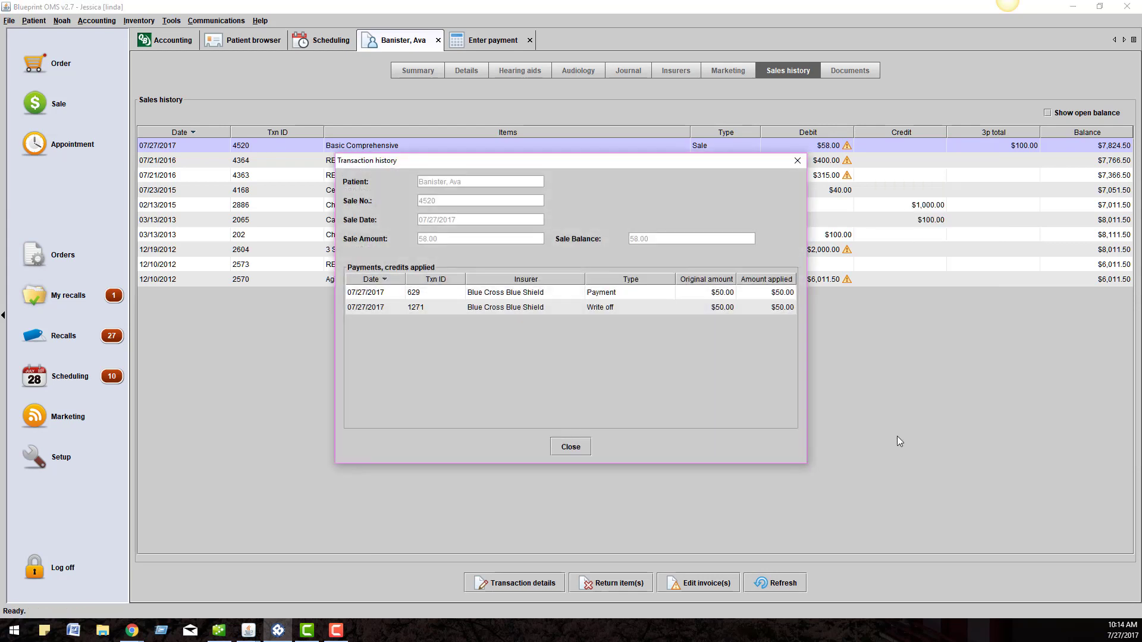
click(796, 164)
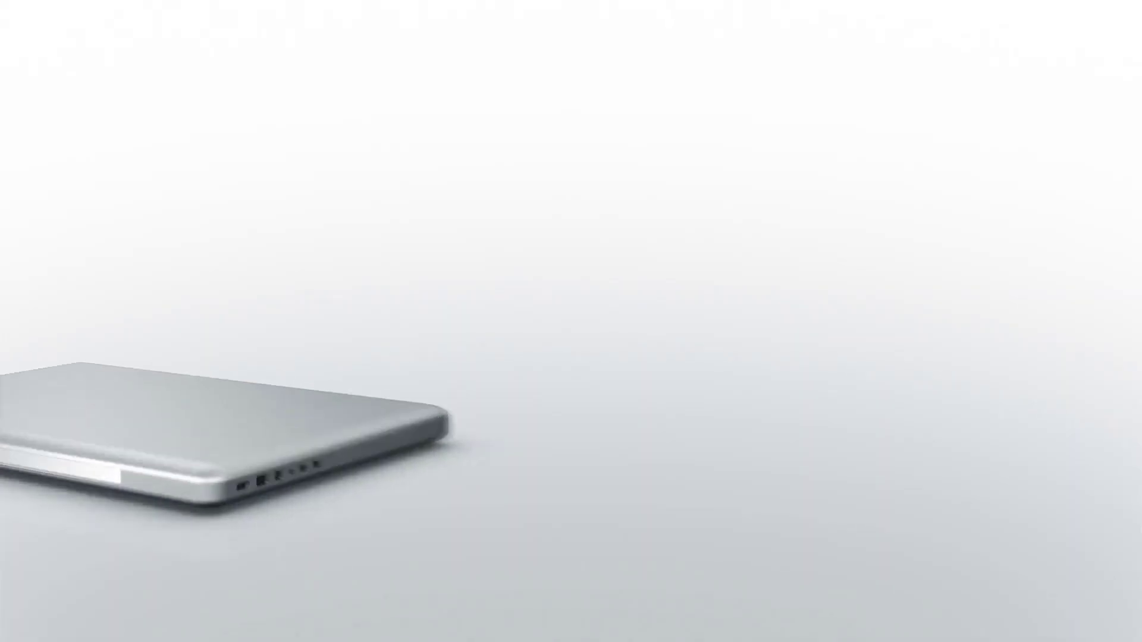